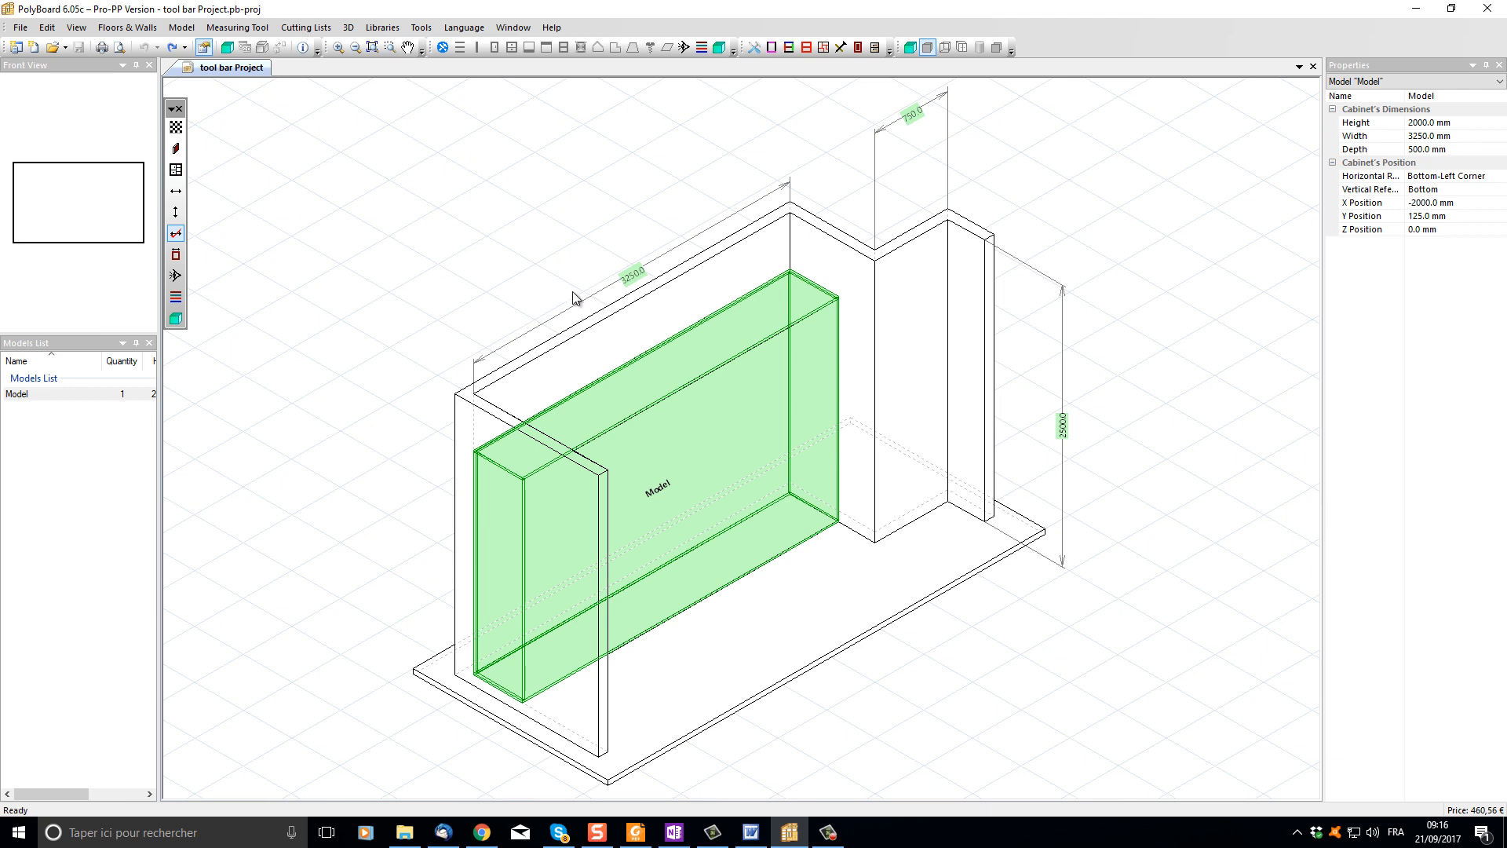
# Step: Open the cabinet model from the project for individual editing
pyautogui.doubleClick(708, 339)
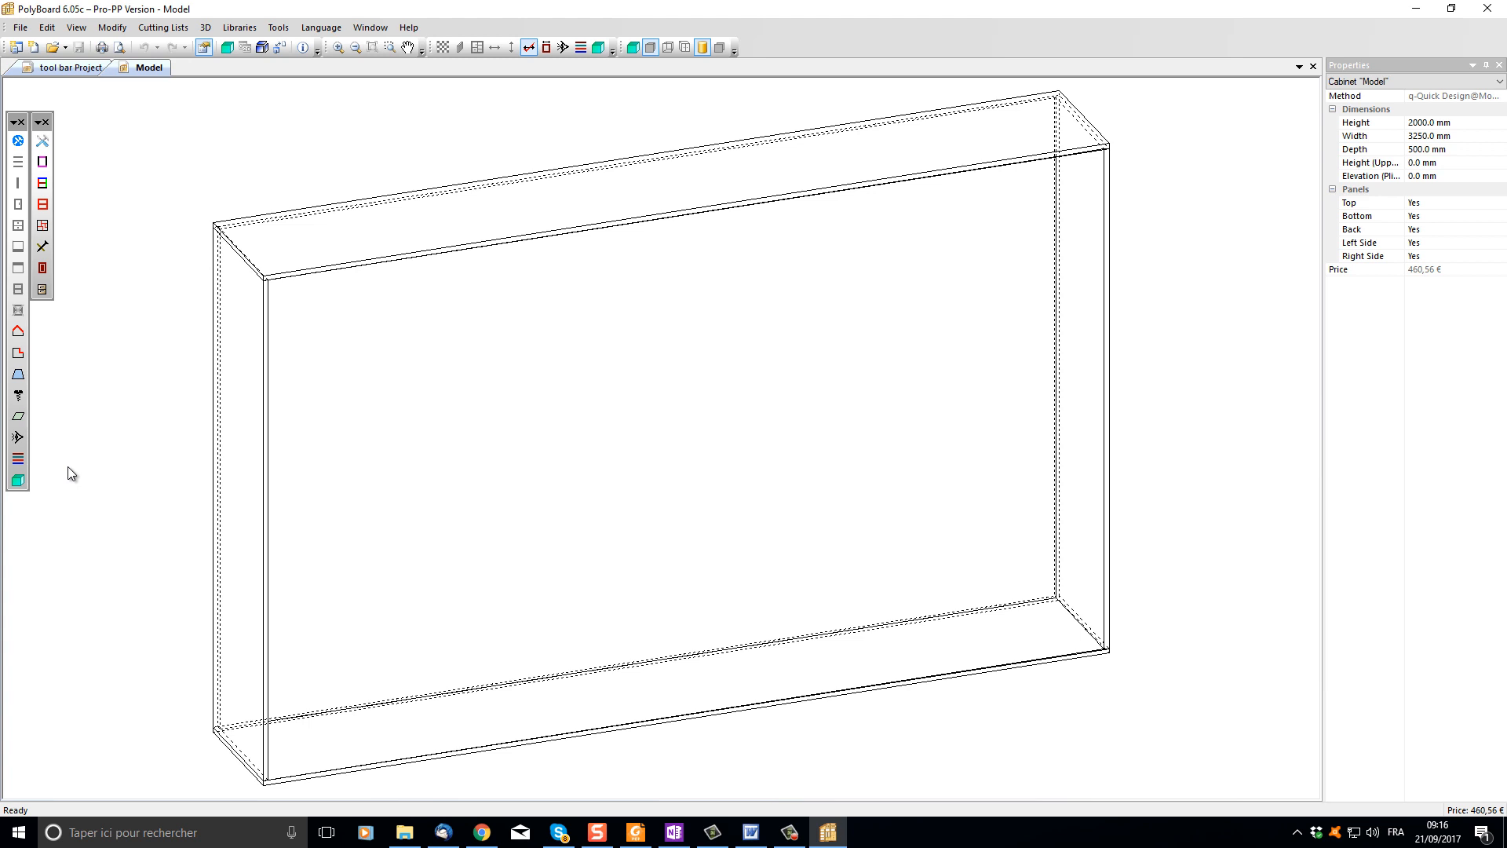
pyautogui.click(18, 458)
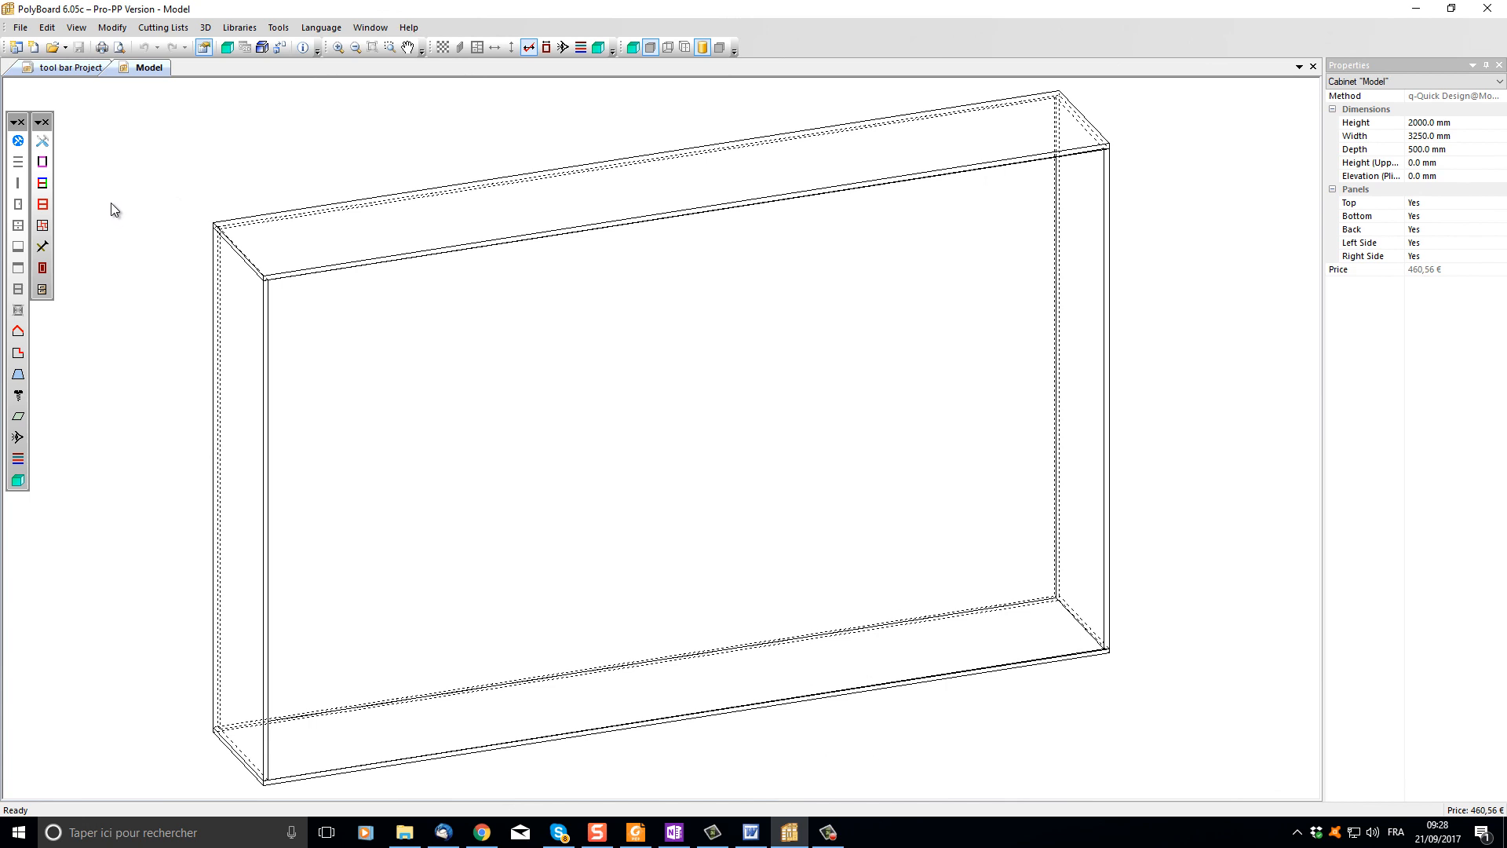
pyautogui.click(18, 142)
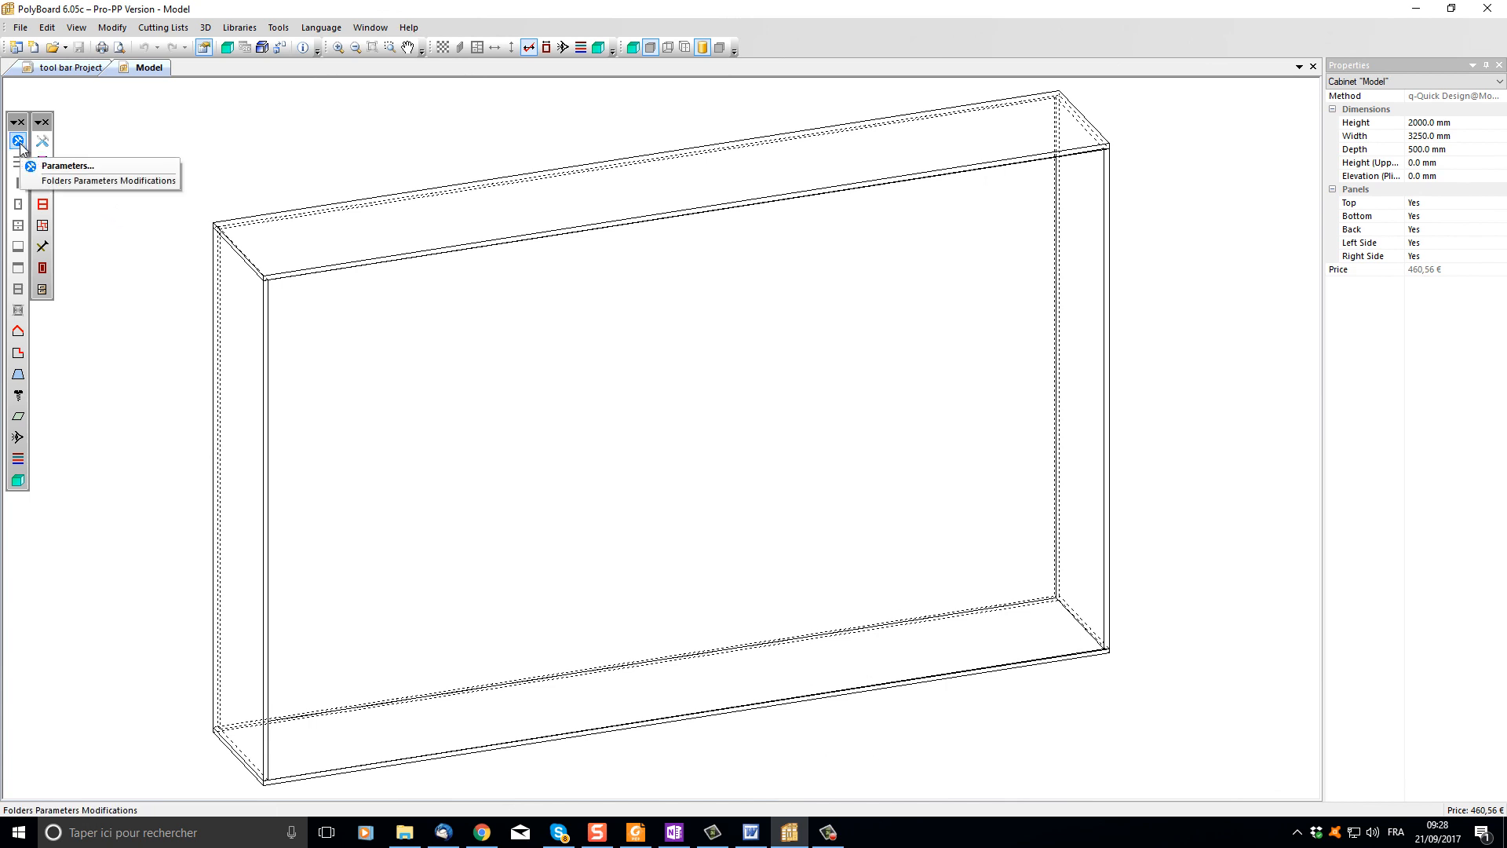
pyautogui.click(94, 181)
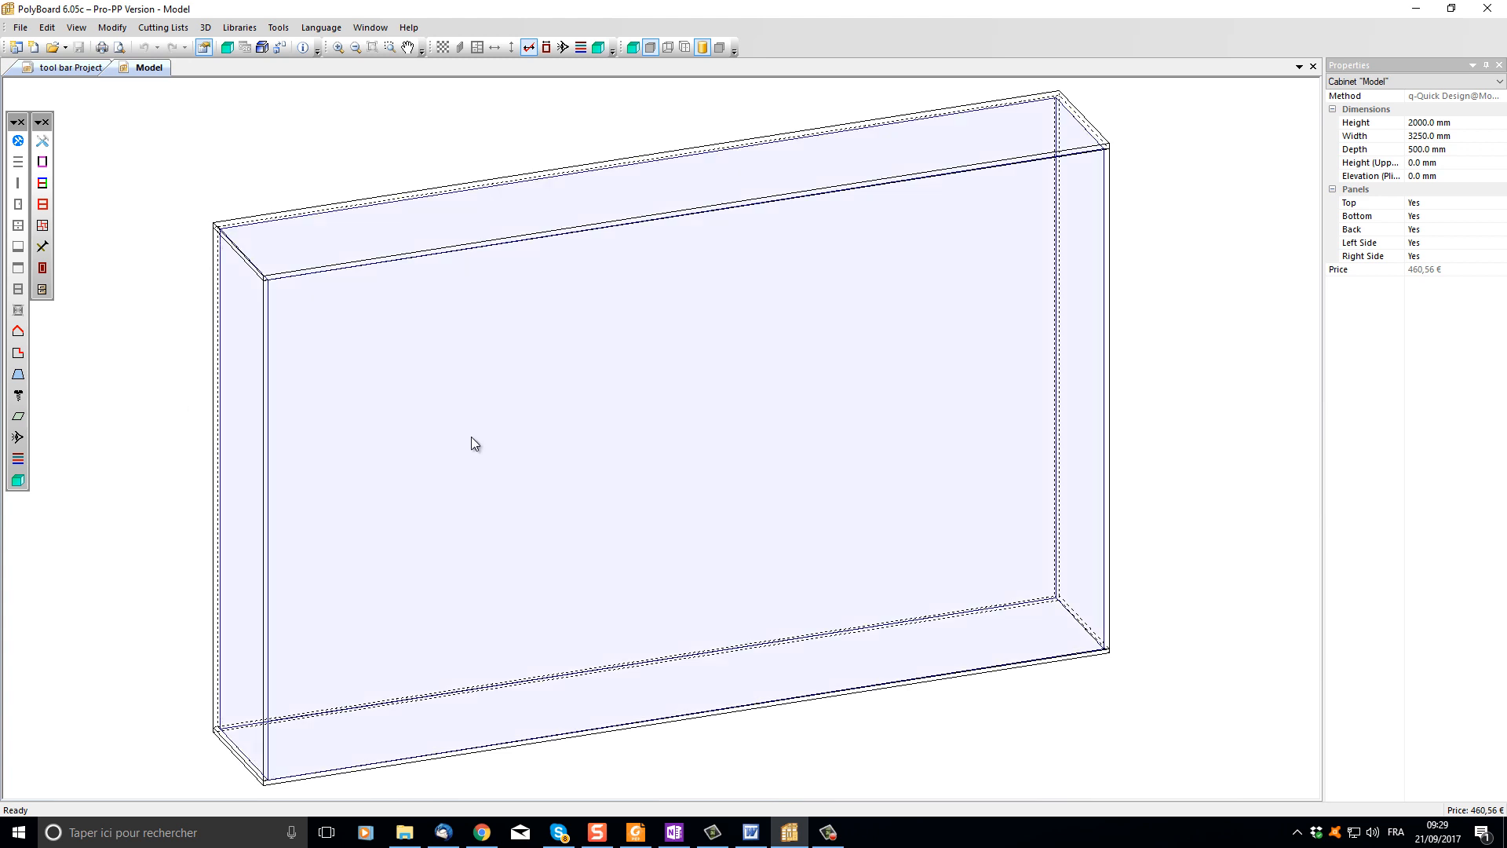
# Step: Divide the cabinet's whole interior zone with three equidistant uprights of type Vertical Division
pyautogui.click(471, 437)
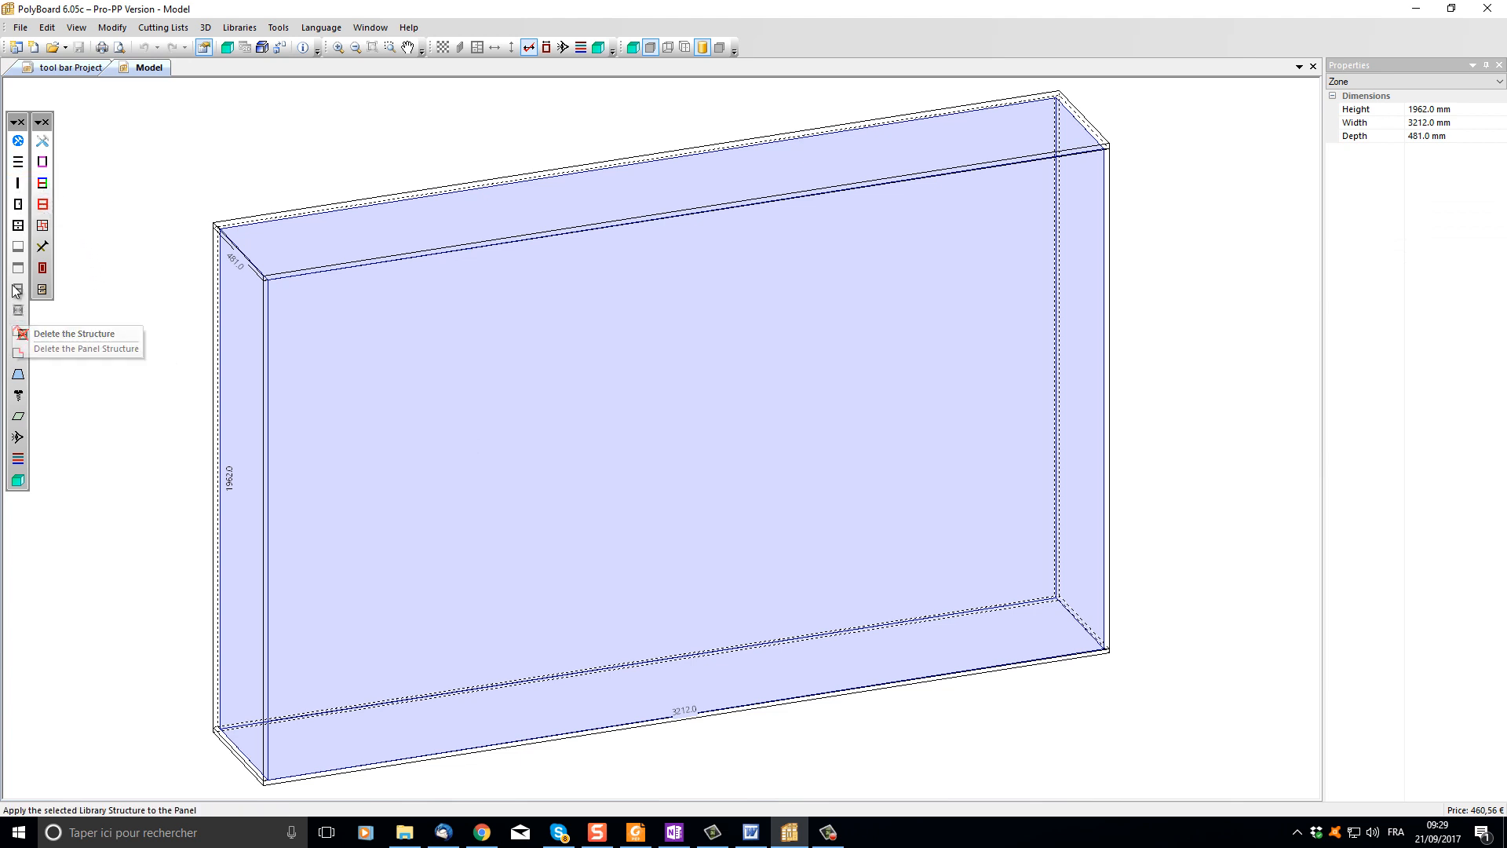
pyautogui.click(19, 187)
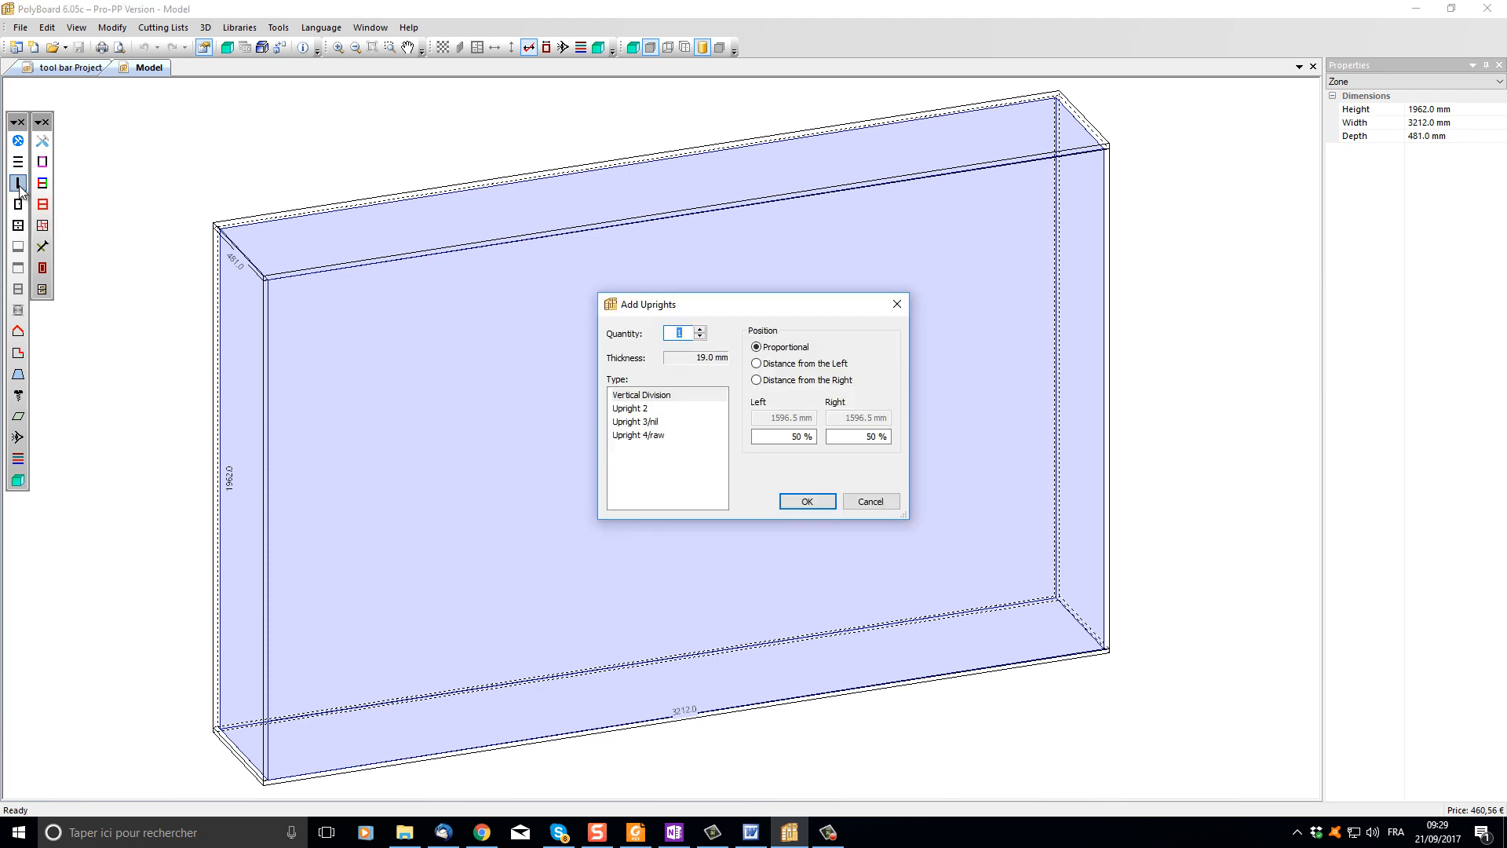
pyautogui.click(701, 331)
pyautogui.click(701, 331)
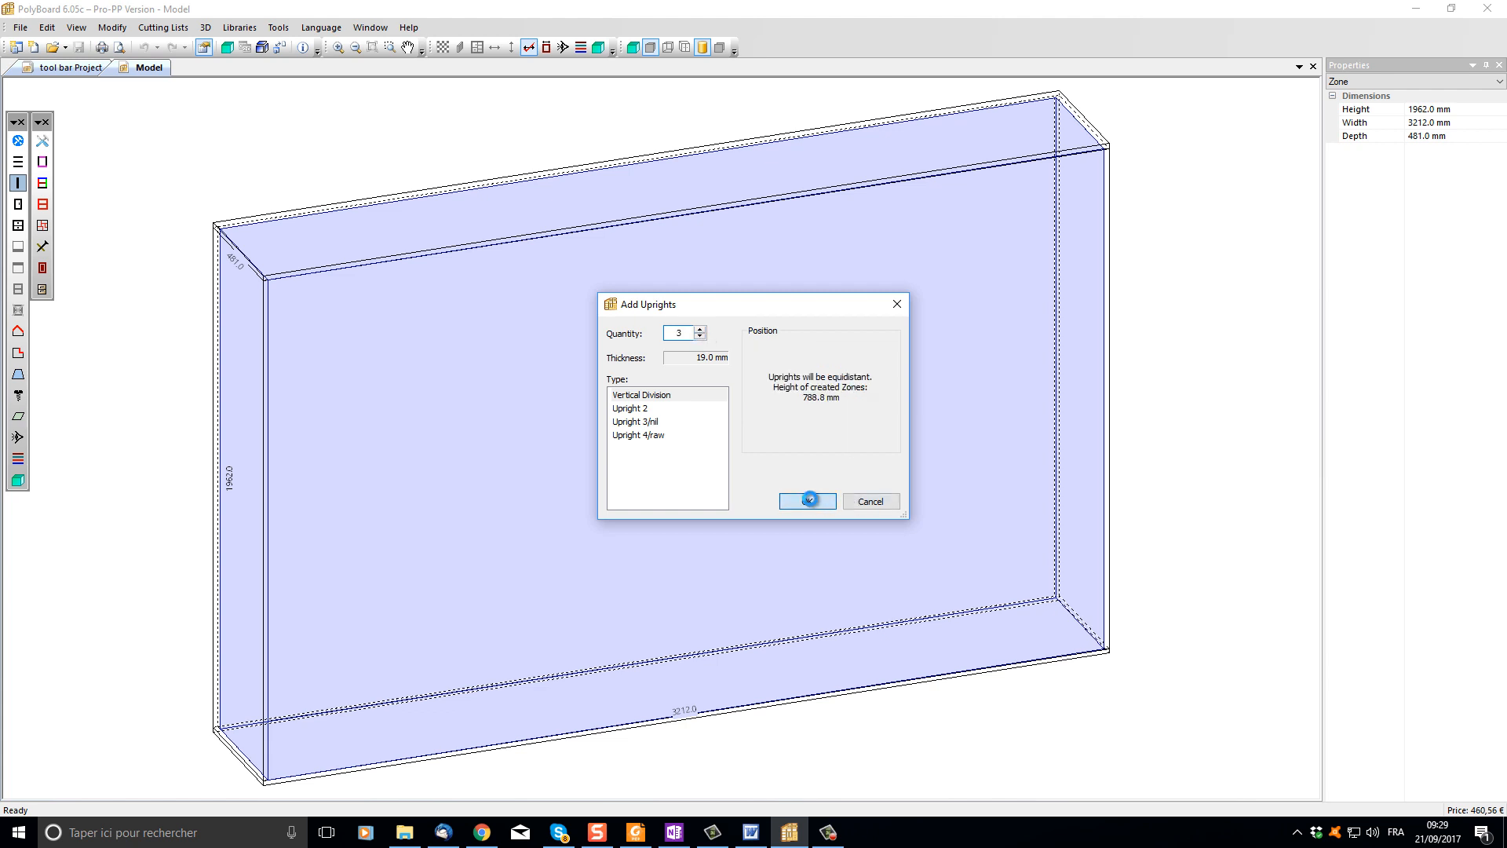
pyautogui.click(812, 501)
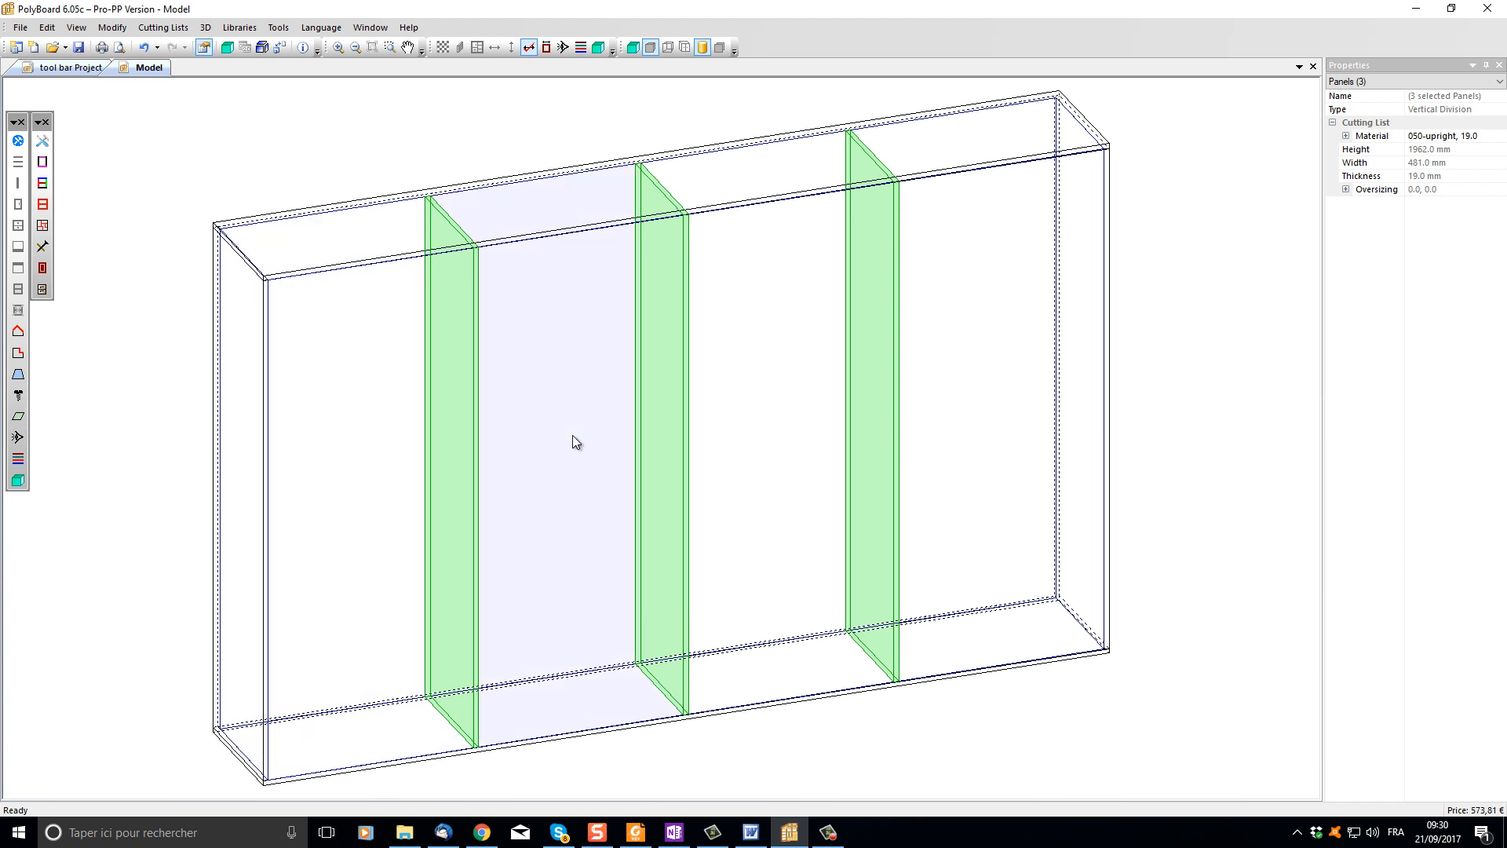
# Step: Add one fixed shelf at 50 % height to each of the two middle compartments
pyautogui.click(573, 440)
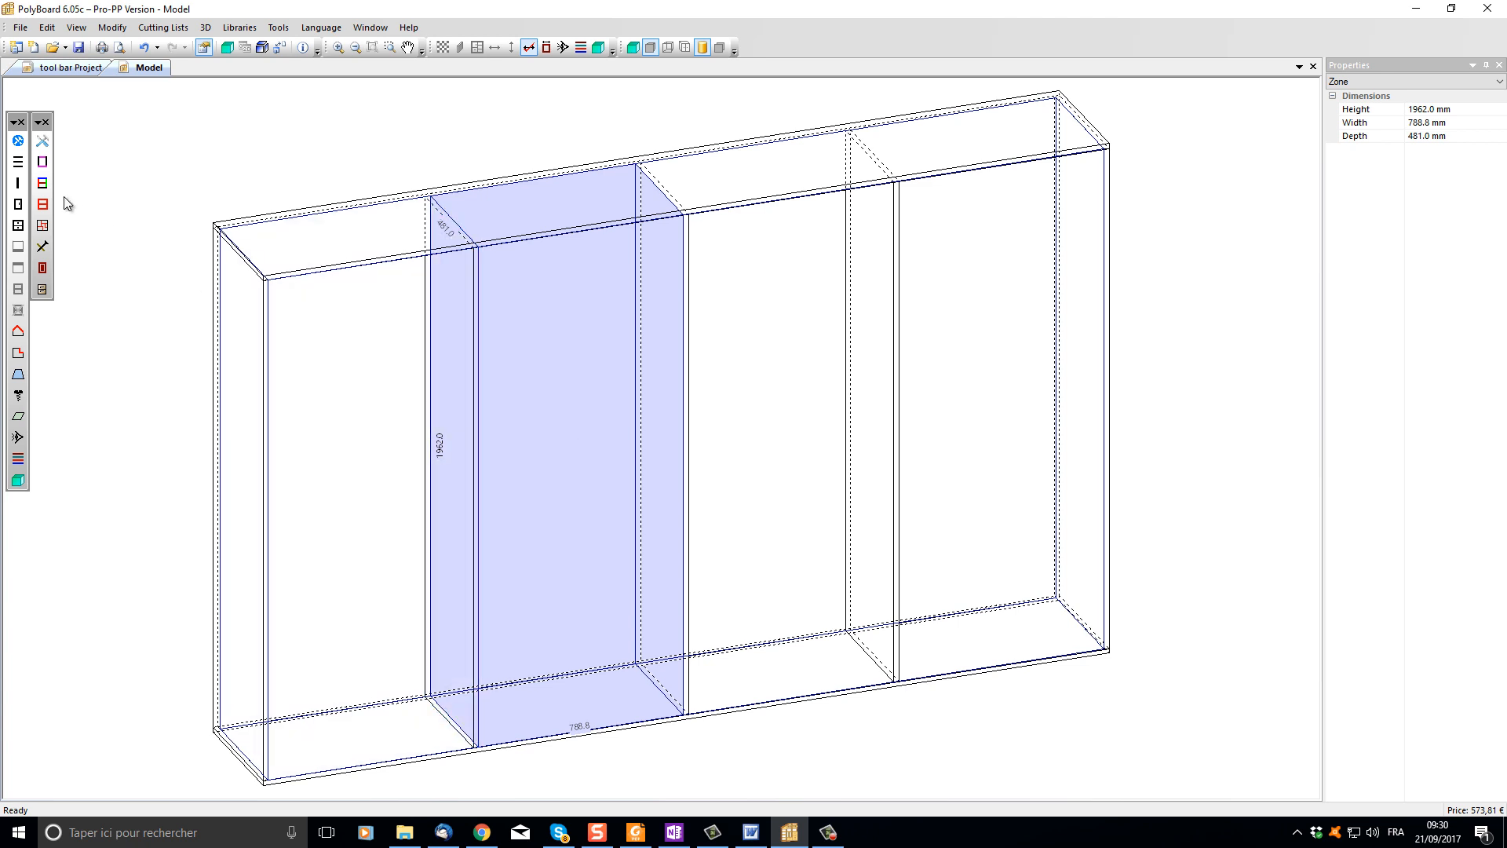
pyautogui.click(18, 161)
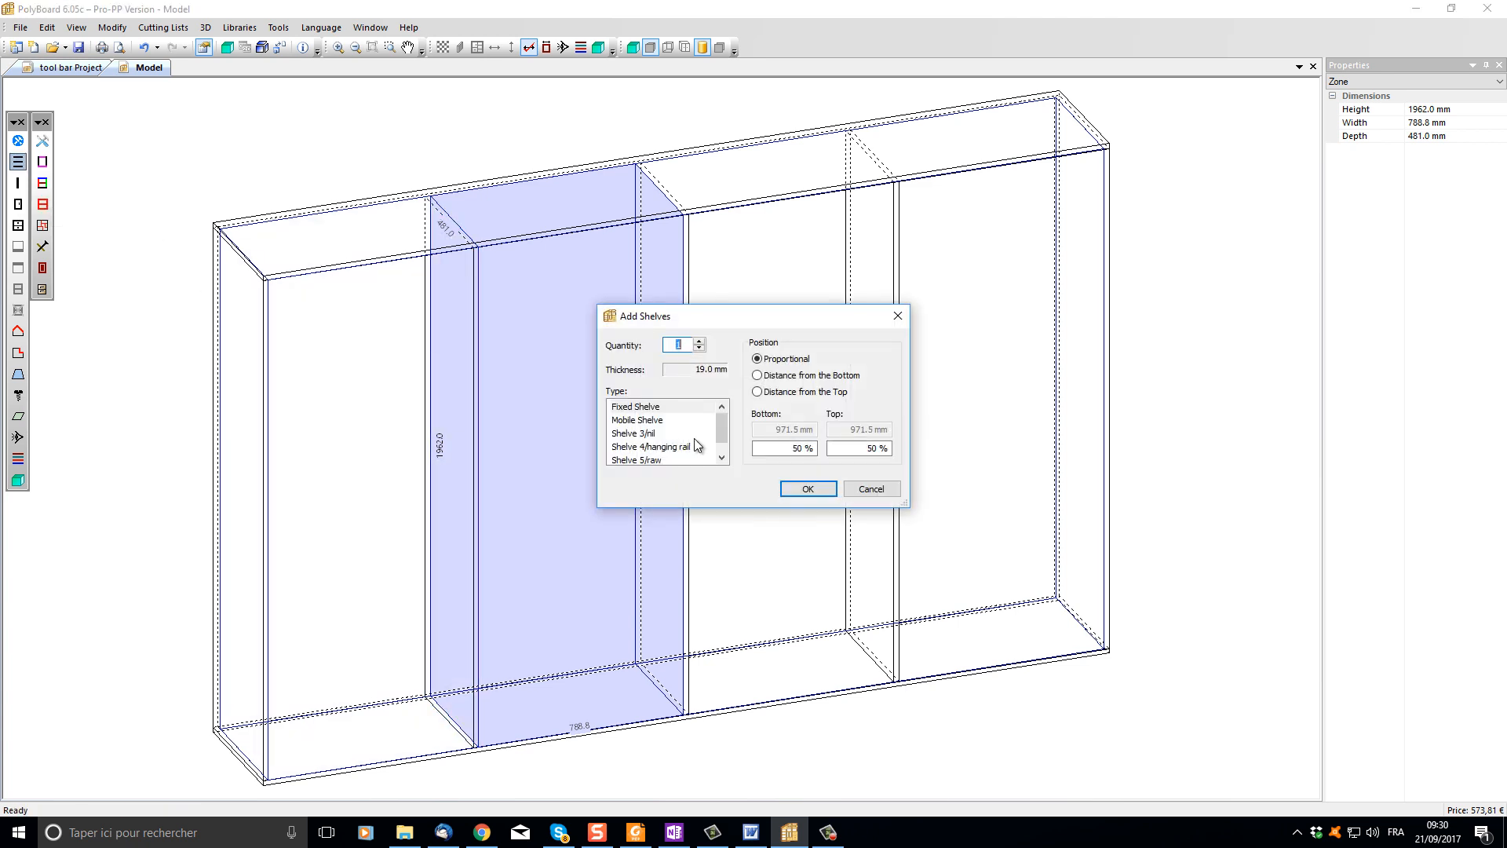
pyautogui.click(808, 489)
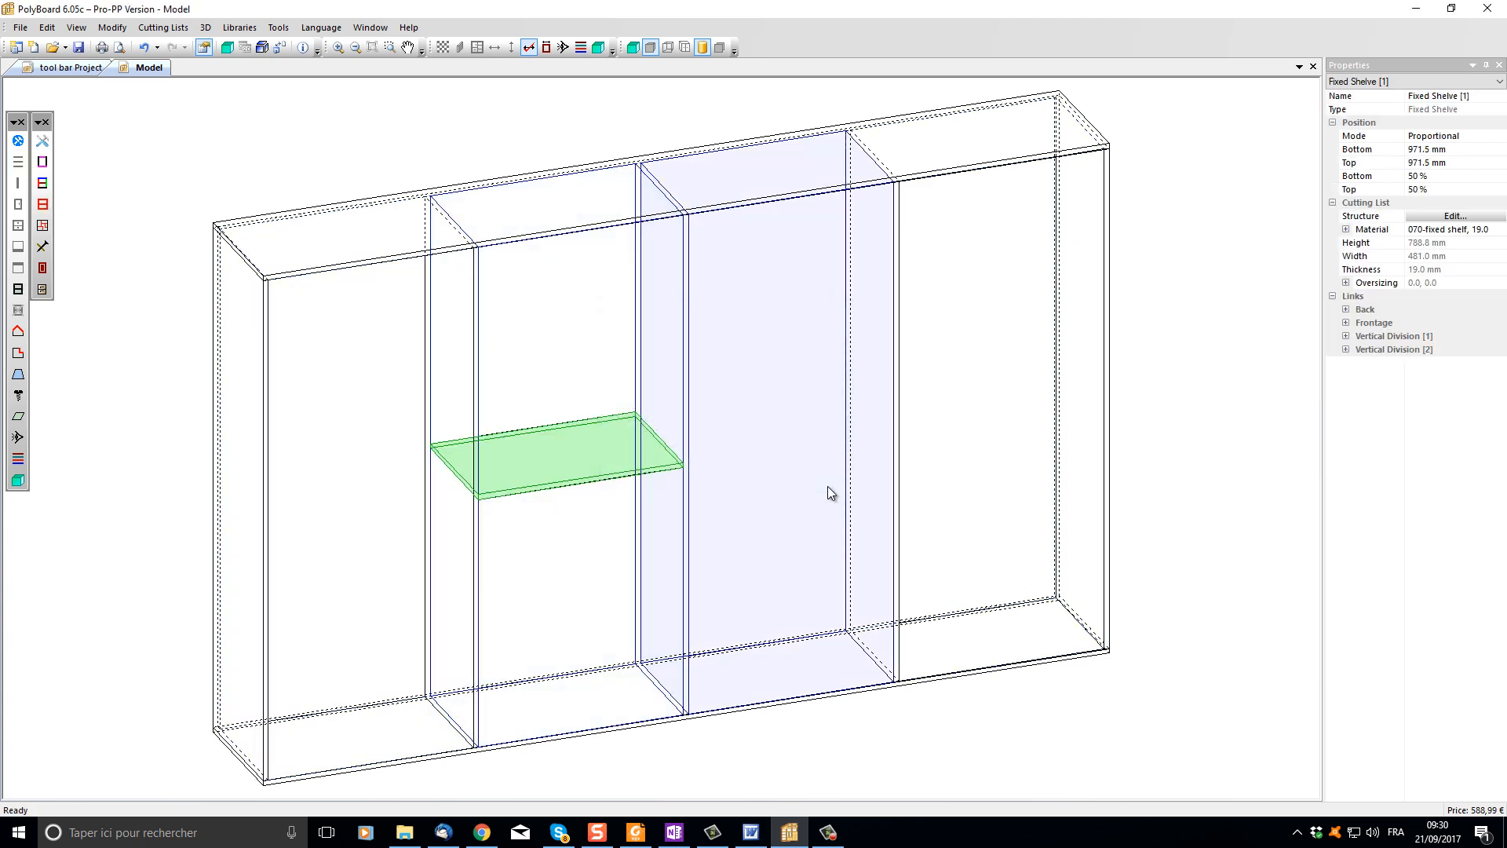
pyautogui.click(830, 492)
pyautogui.click(18, 161)
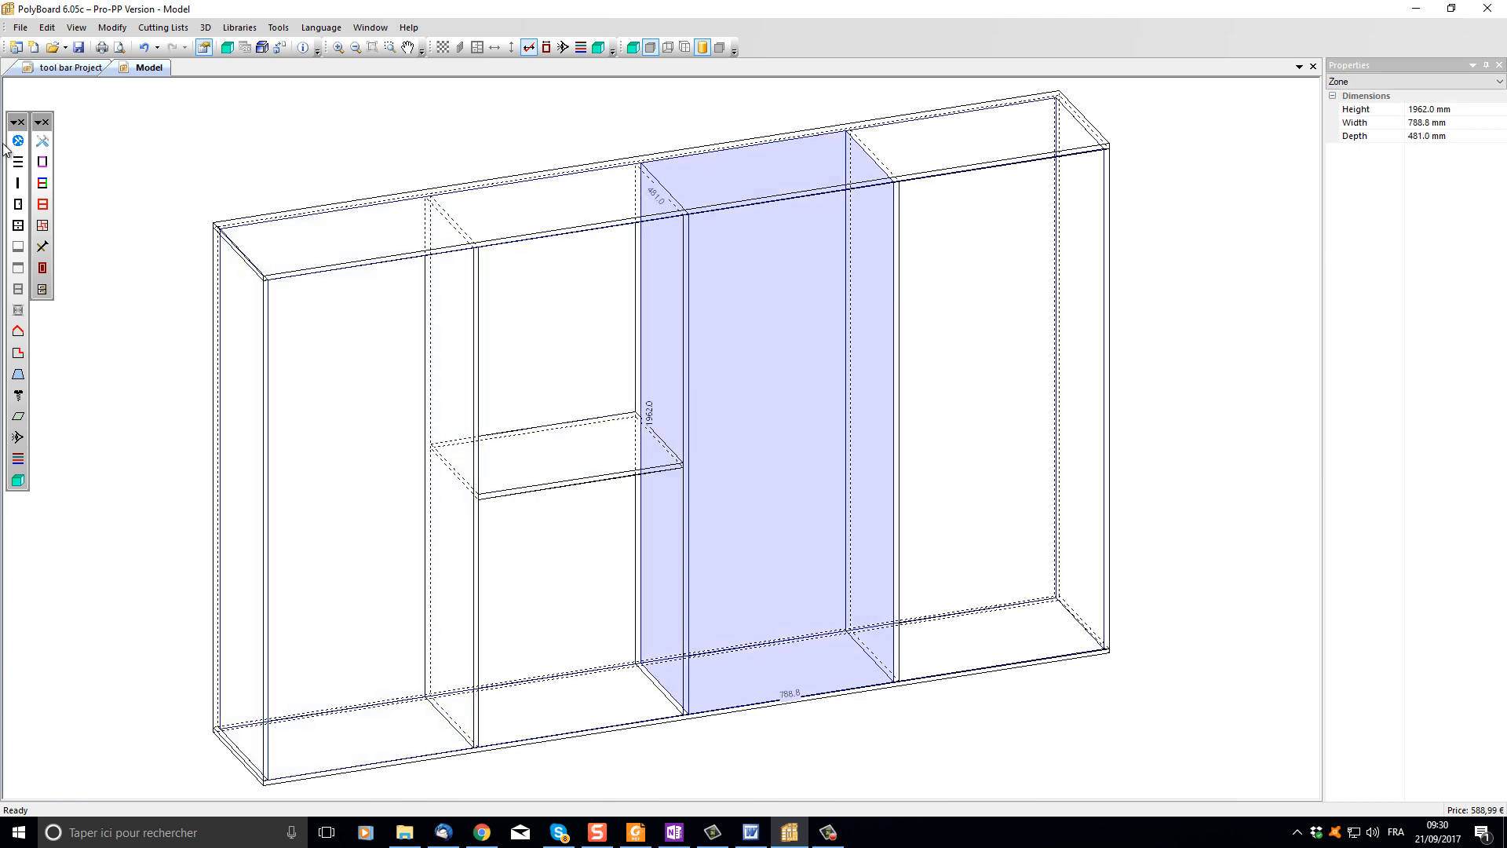
pyautogui.click(805, 488)
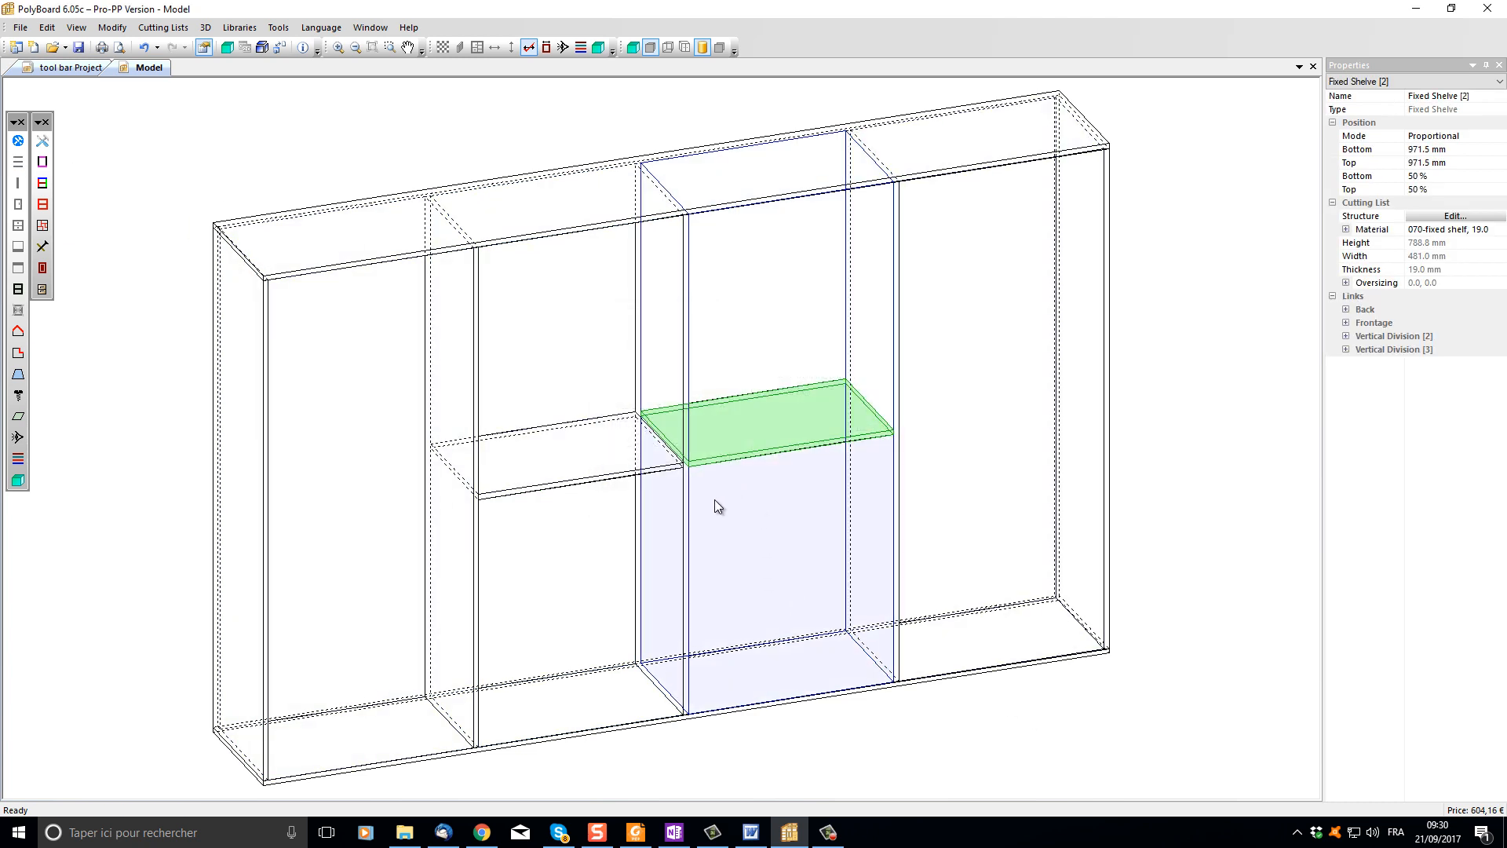
# Step: Fit an Applied Global double door of type Door 1/bin/1.5-3 to the lower zone between the second and third uprights
pyautogui.click(792, 581)
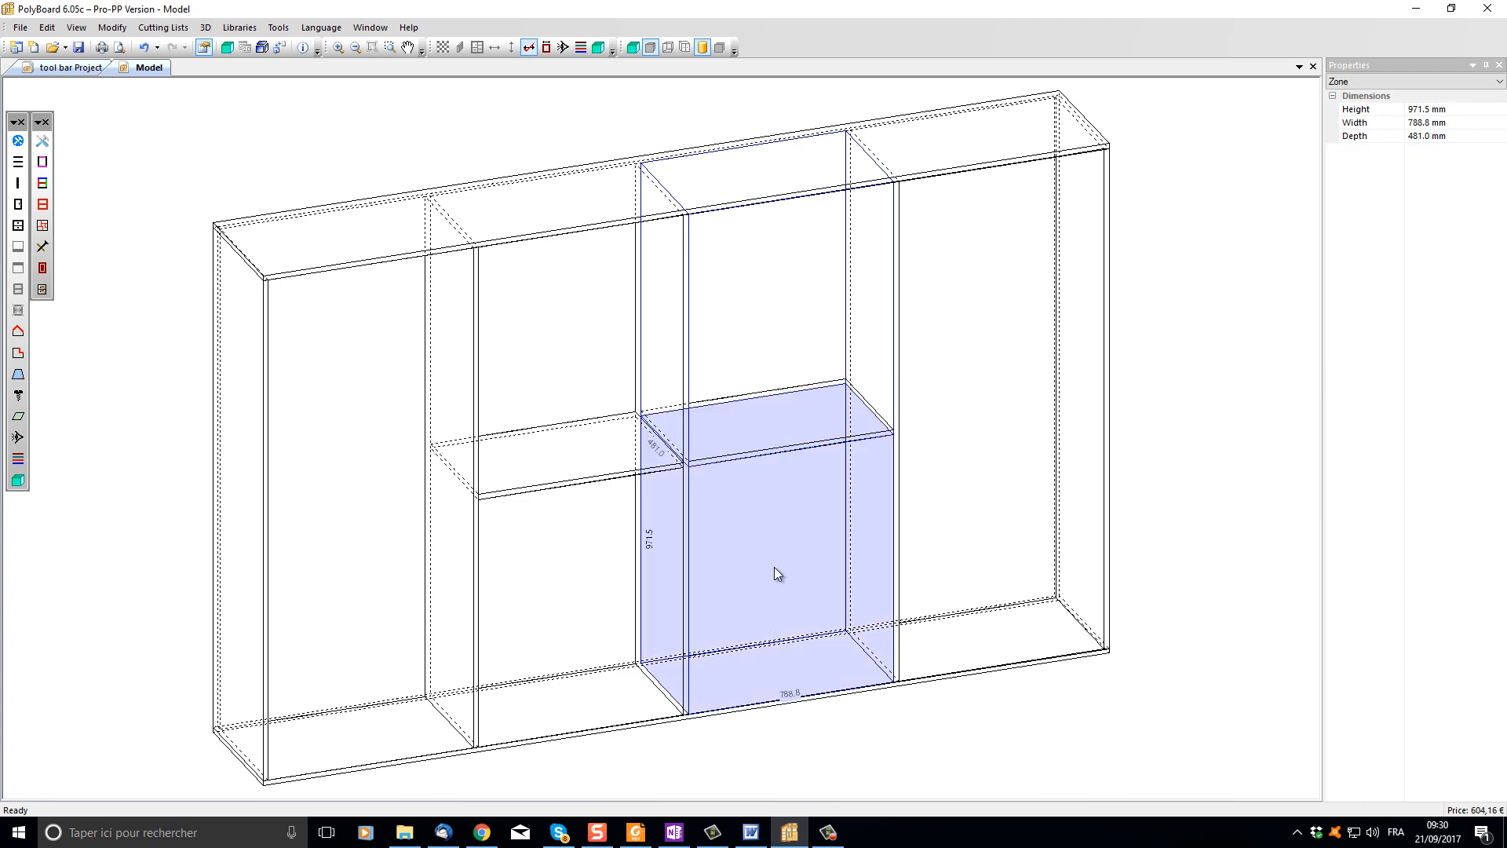
pyautogui.click(18, 204)
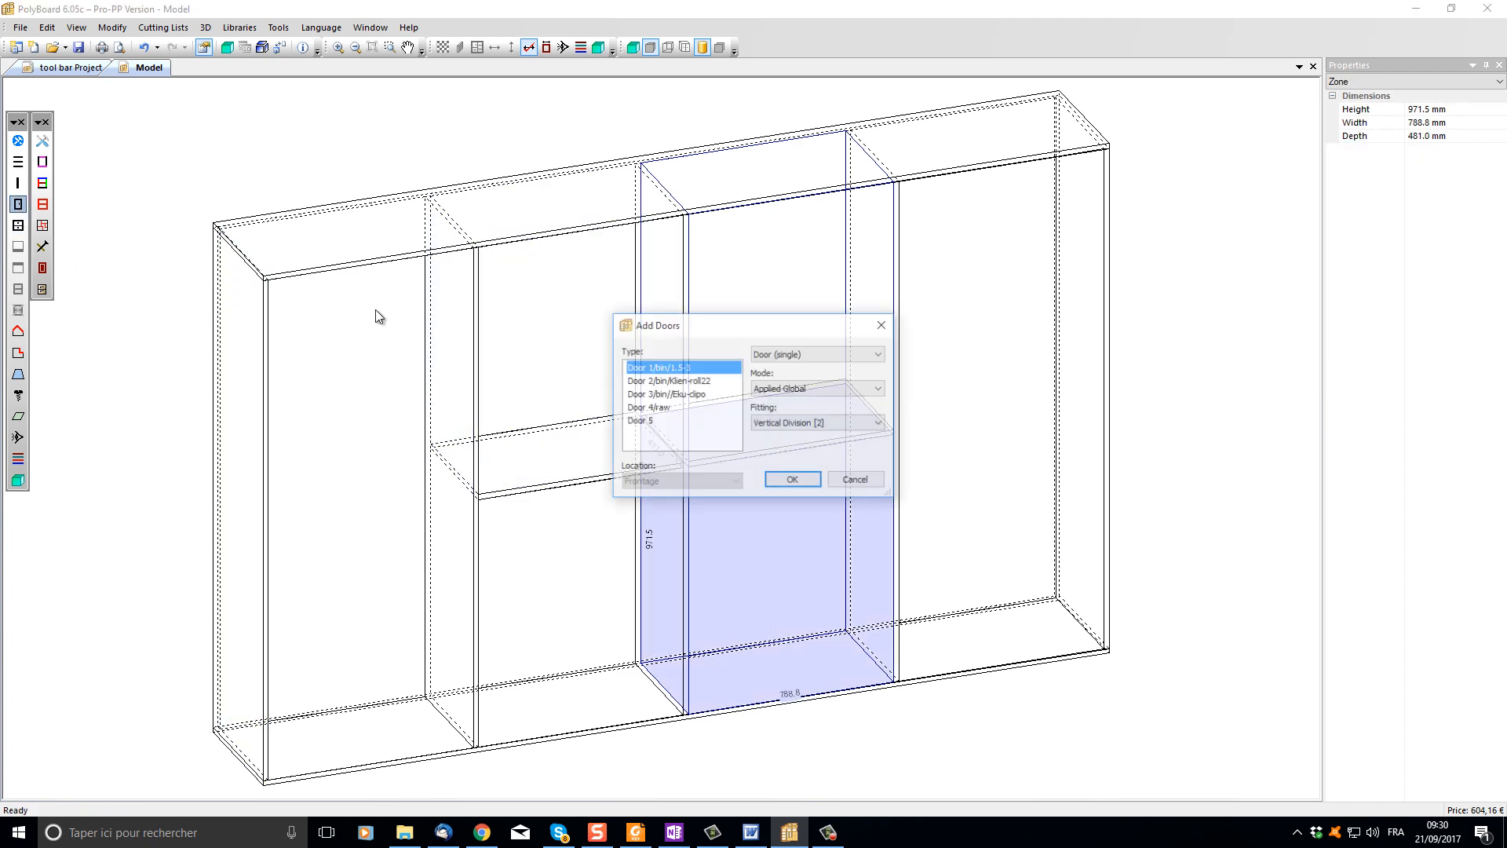
pyautogui.click(779, 356)
pyautogui.click(785, 375)
pyautogui.click(791, 479)
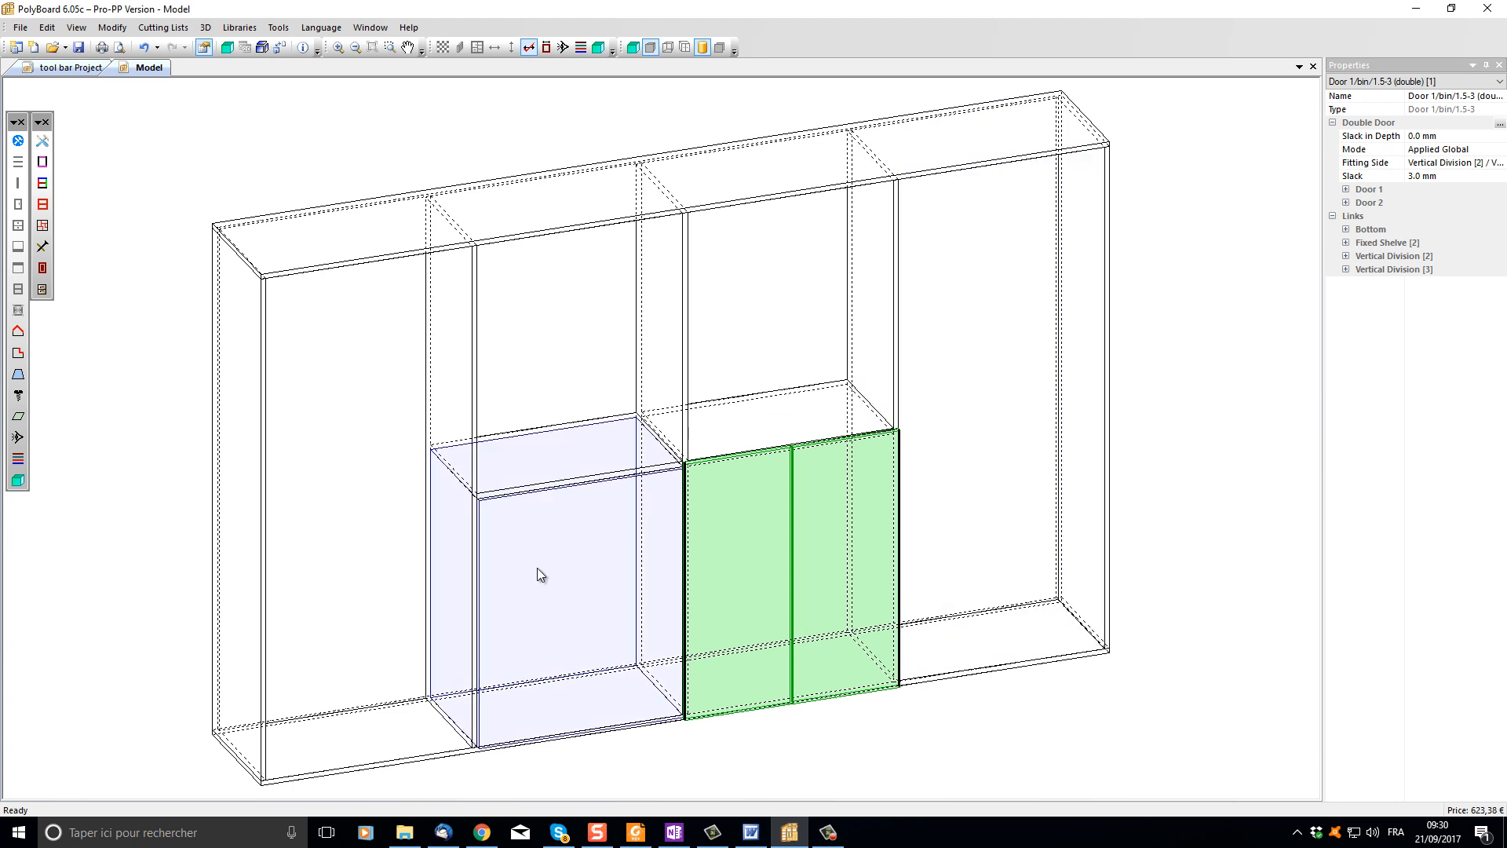
# Step: Add four Applied Global drawers of type Drawer 1/400 to the lower zone between the first and second uprights
pyautogui.click(538, 569)
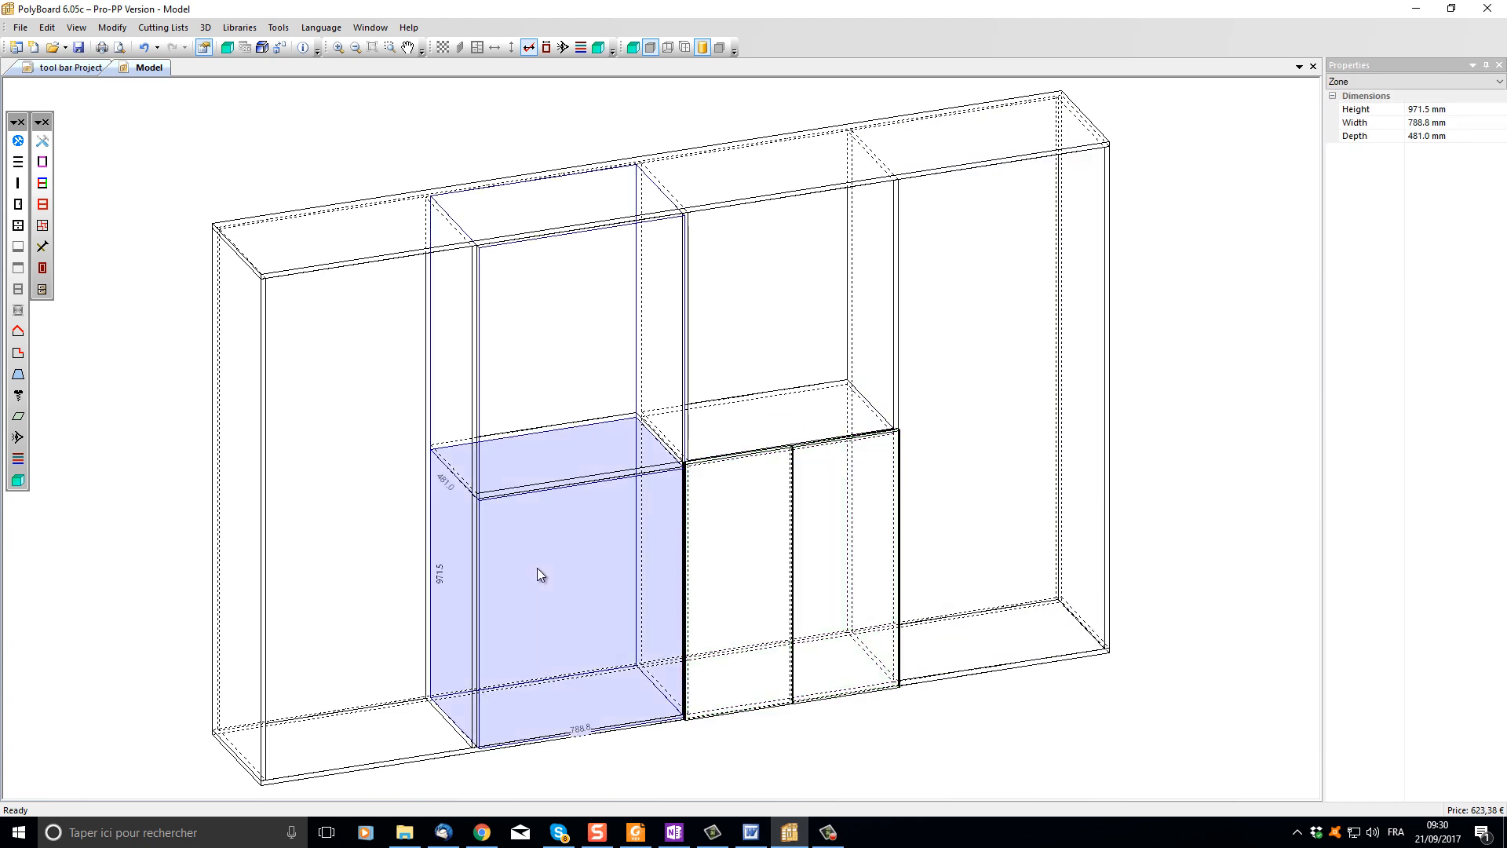
pyautogui.click(18, 225)
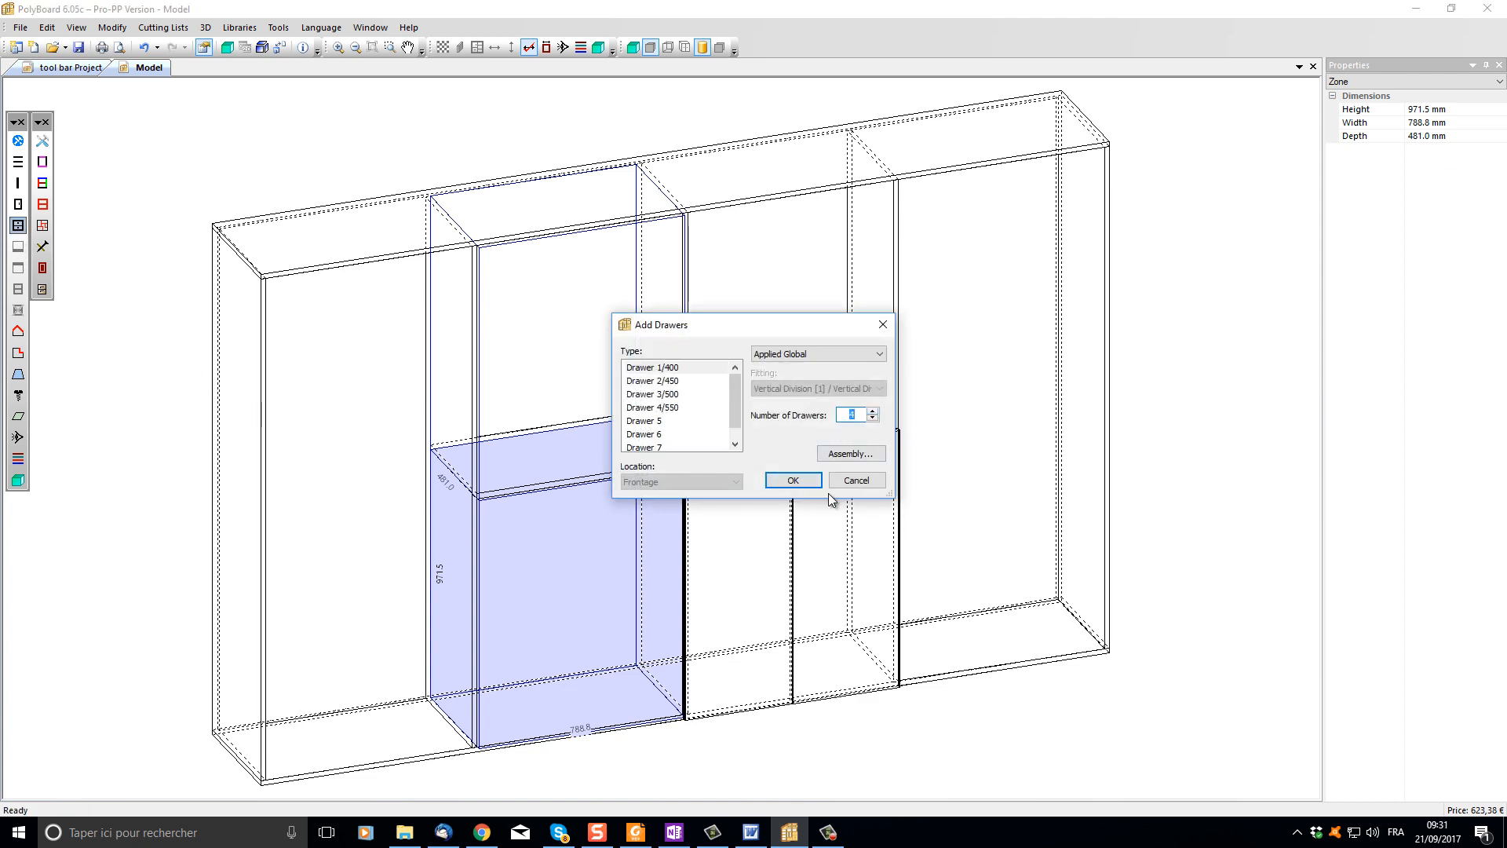
pyautogui.click(792, 480)
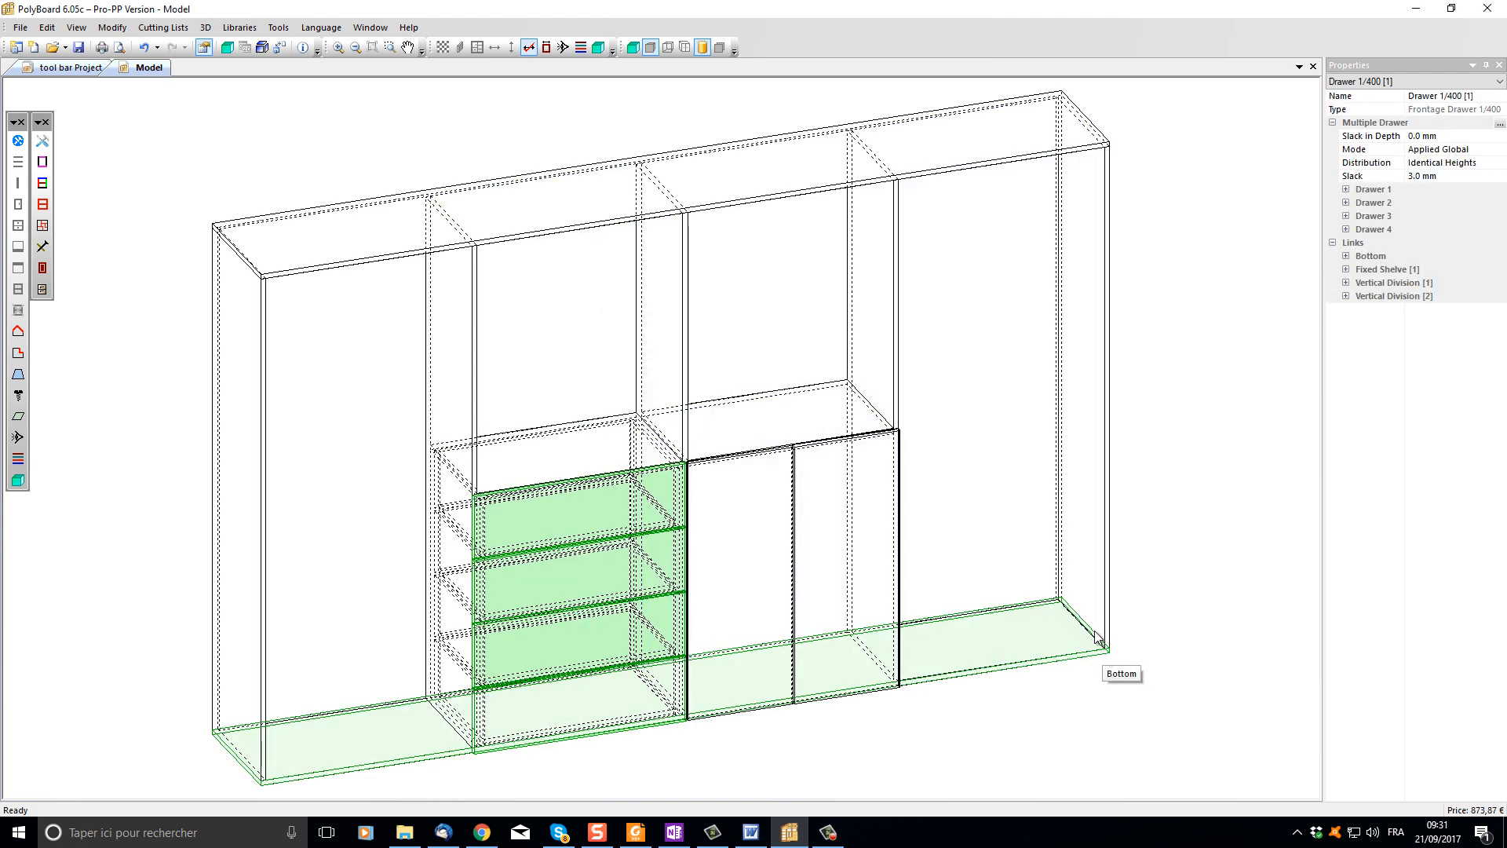
# Step: Set the cabinet's elevation to 100 mm
pyautogui.click(1238, 277)
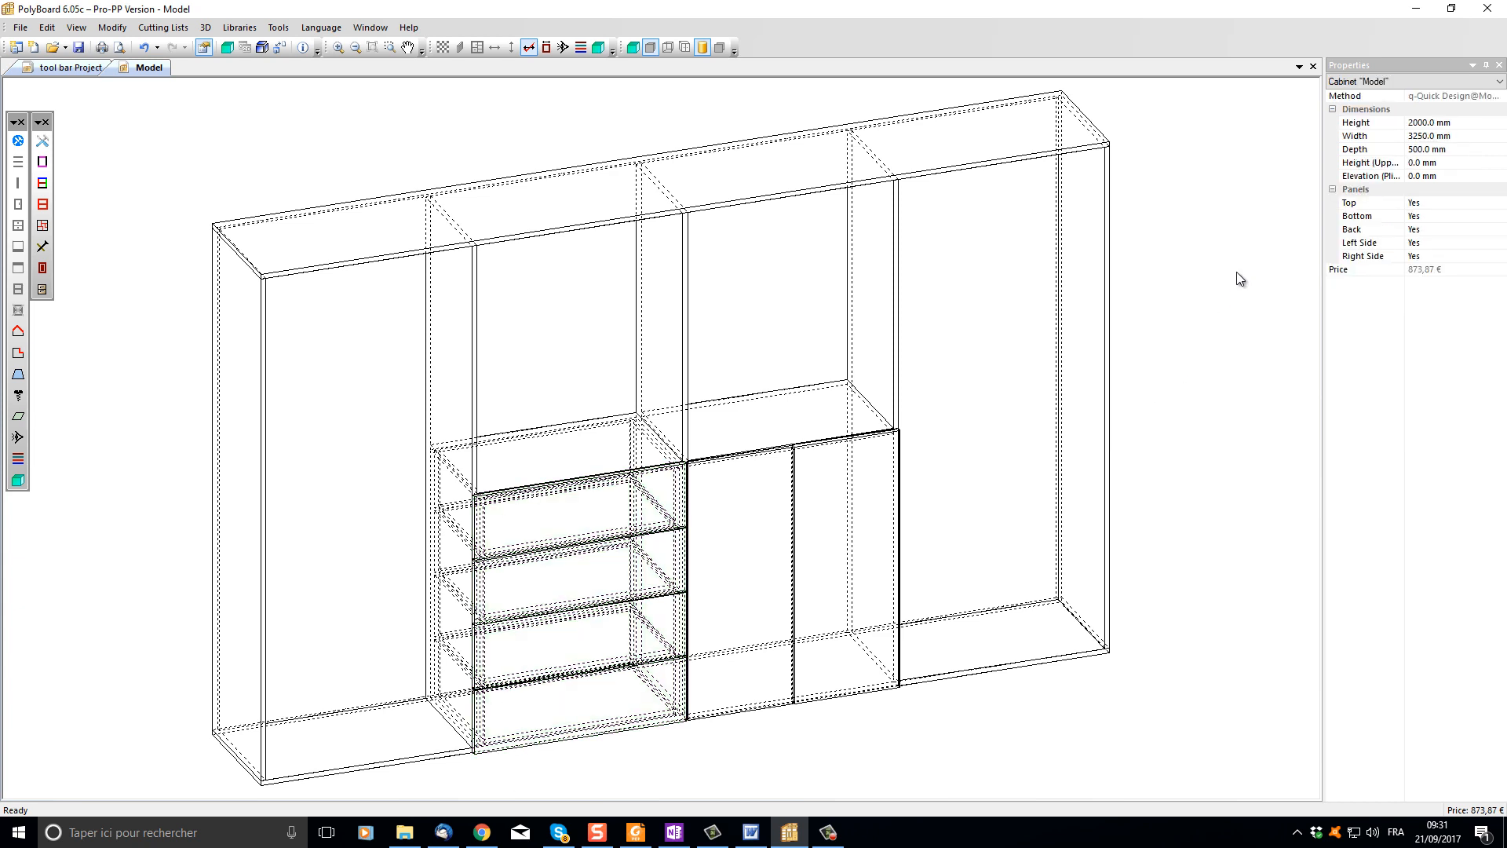
pyautogui.click(1457, 176)
pyautogui.write('100')
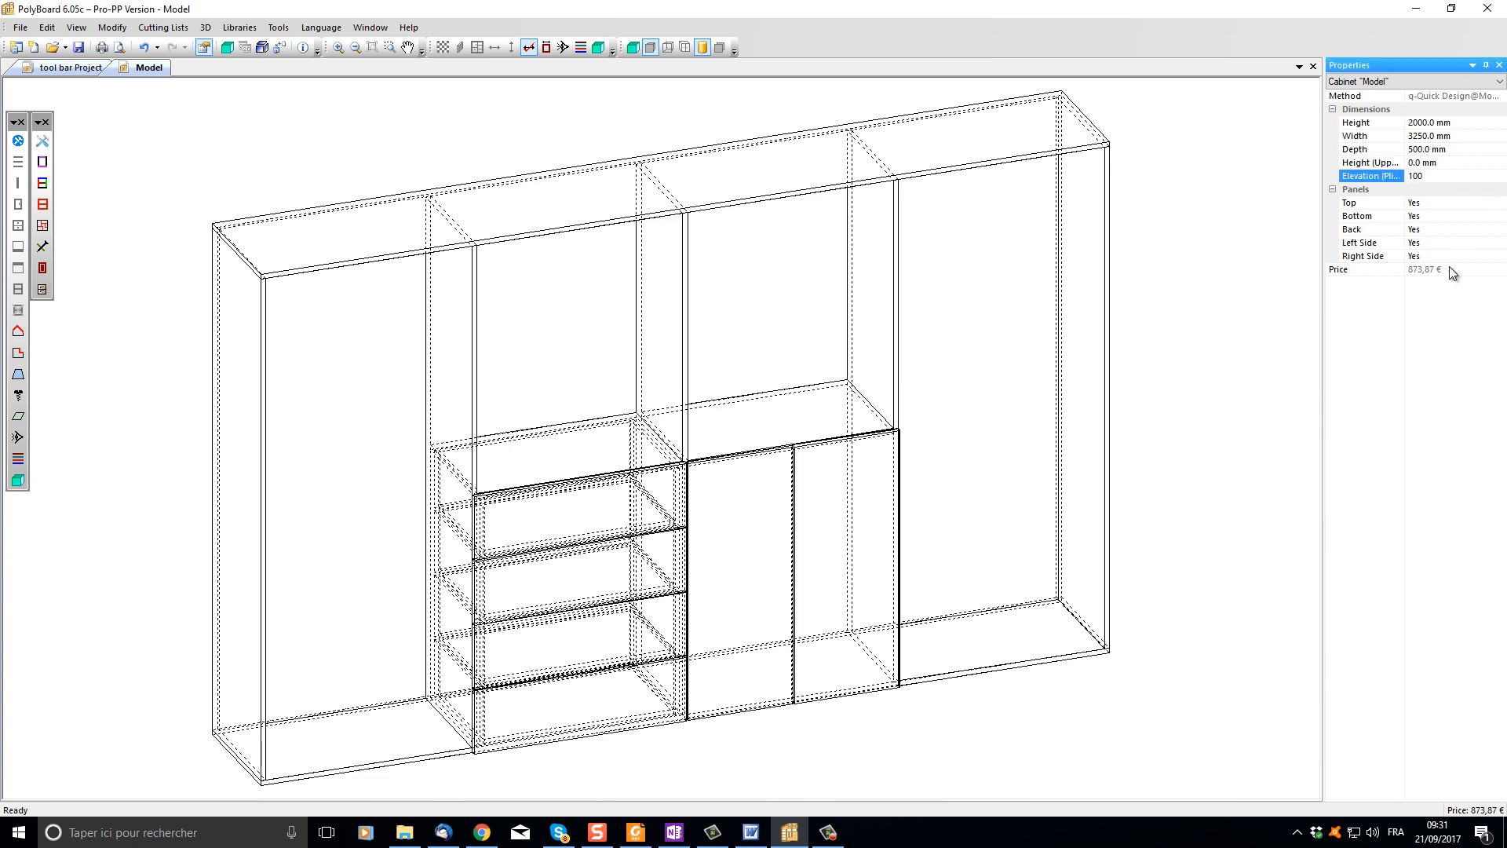
pyautogui.click(1217, 614)
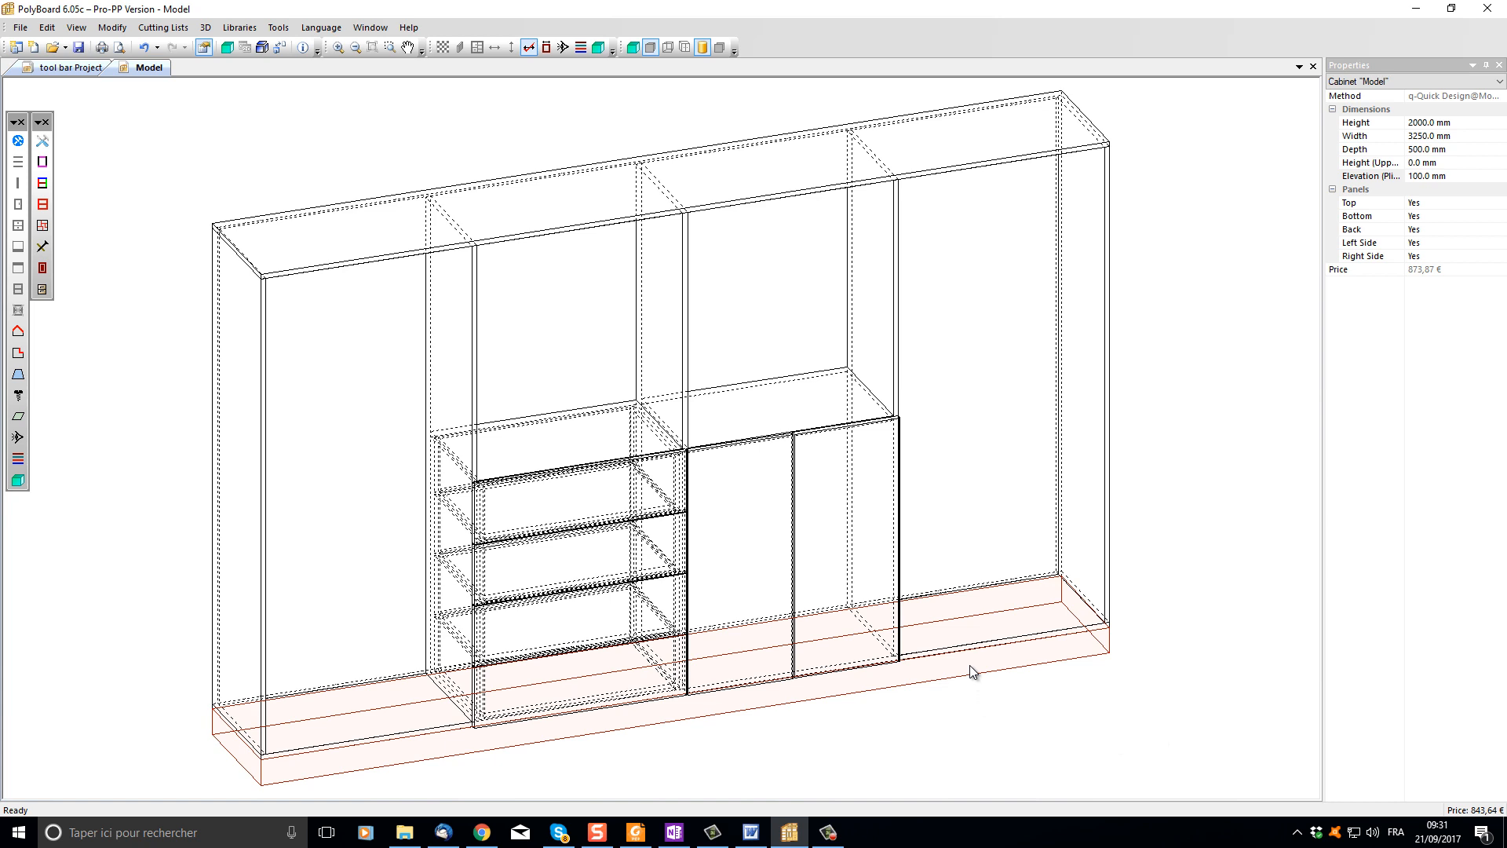
# Step: Add a Plinth 1 panel to the frontage of the zone beneath the cabinet
pyautogui.click(968, 666)
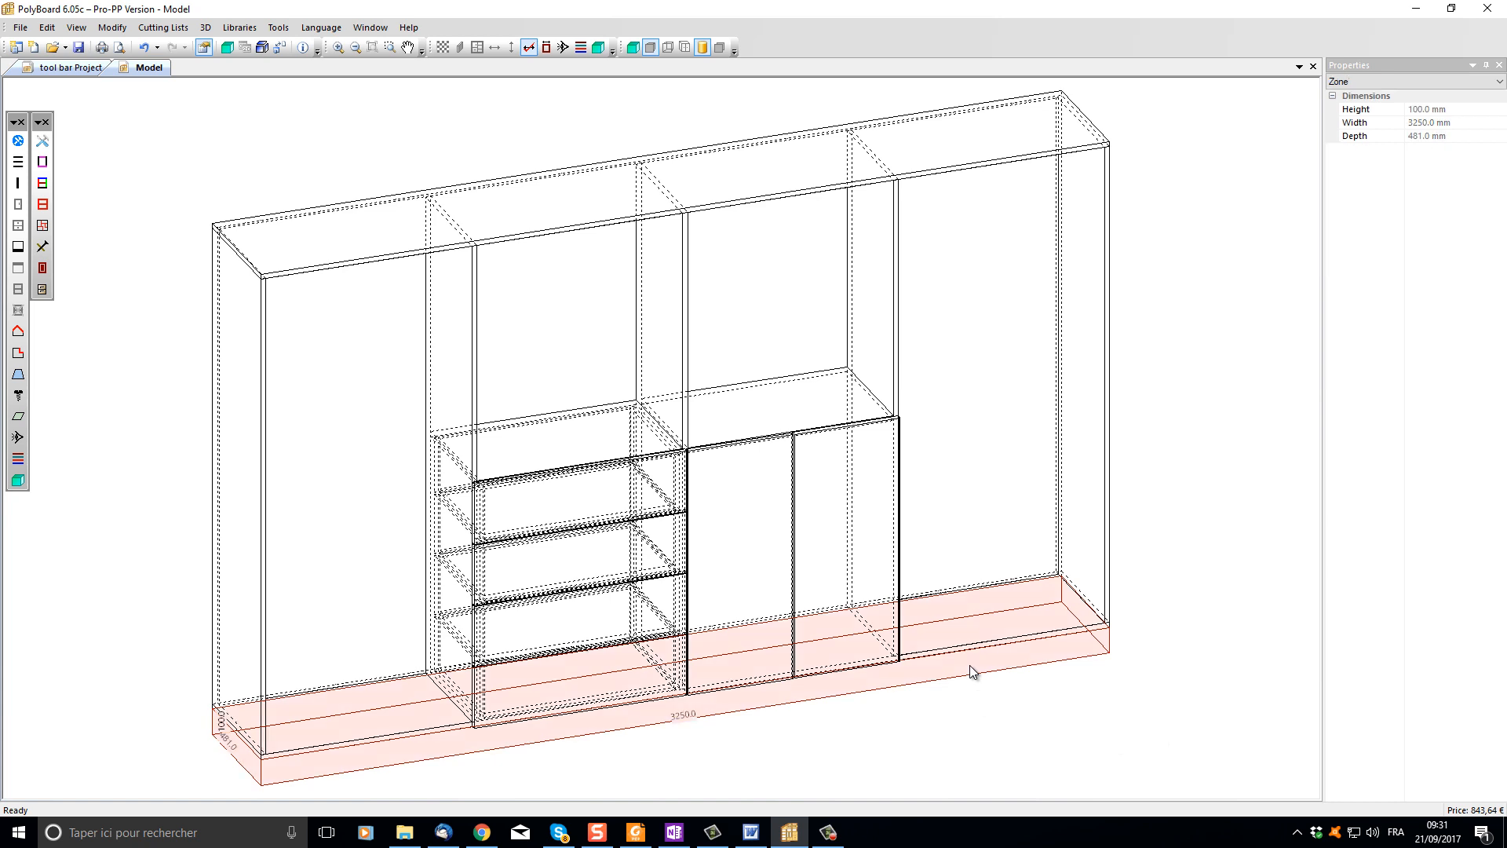
pyautogui.click(18, 248)
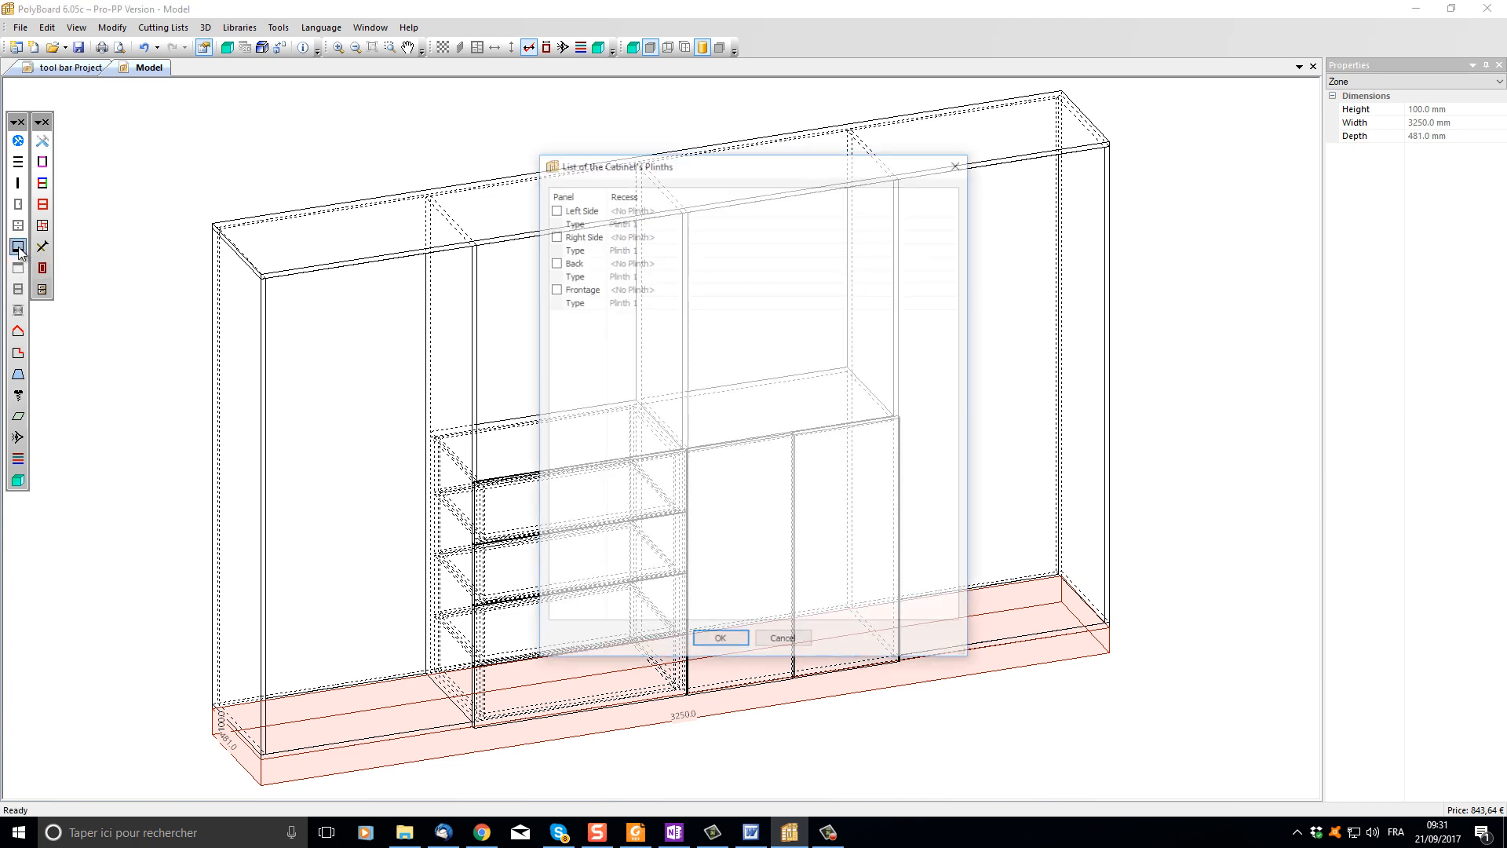
pyautogui.click(554, 288)
pyautogui.click(720, 642)
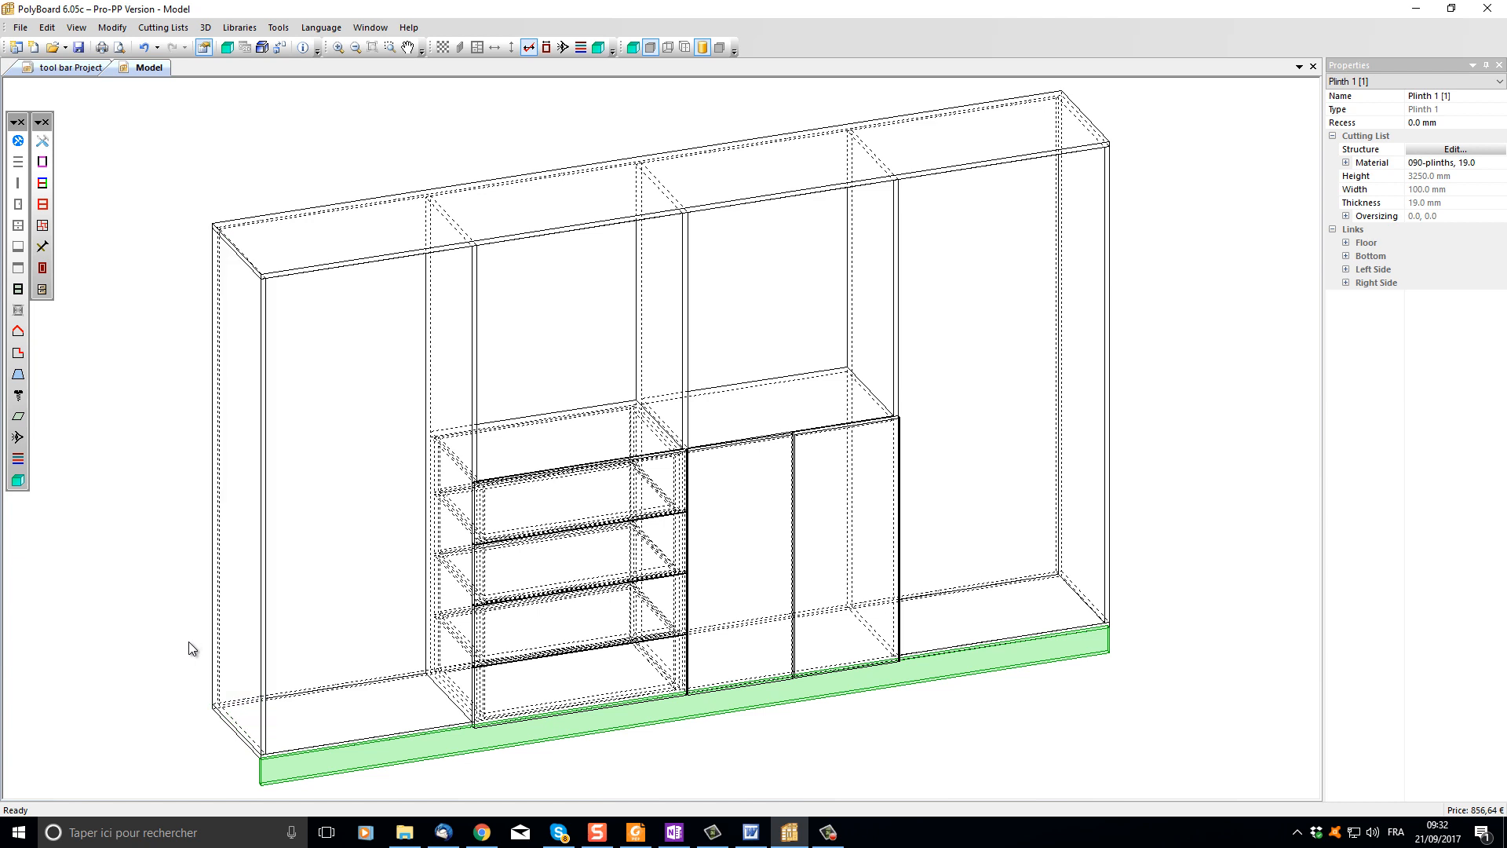
# Step: Inspect the cabinet in 3D, show it beside the drawing in a new vertical tab group, and close the 3D view
pyautogui.click(18, 481)
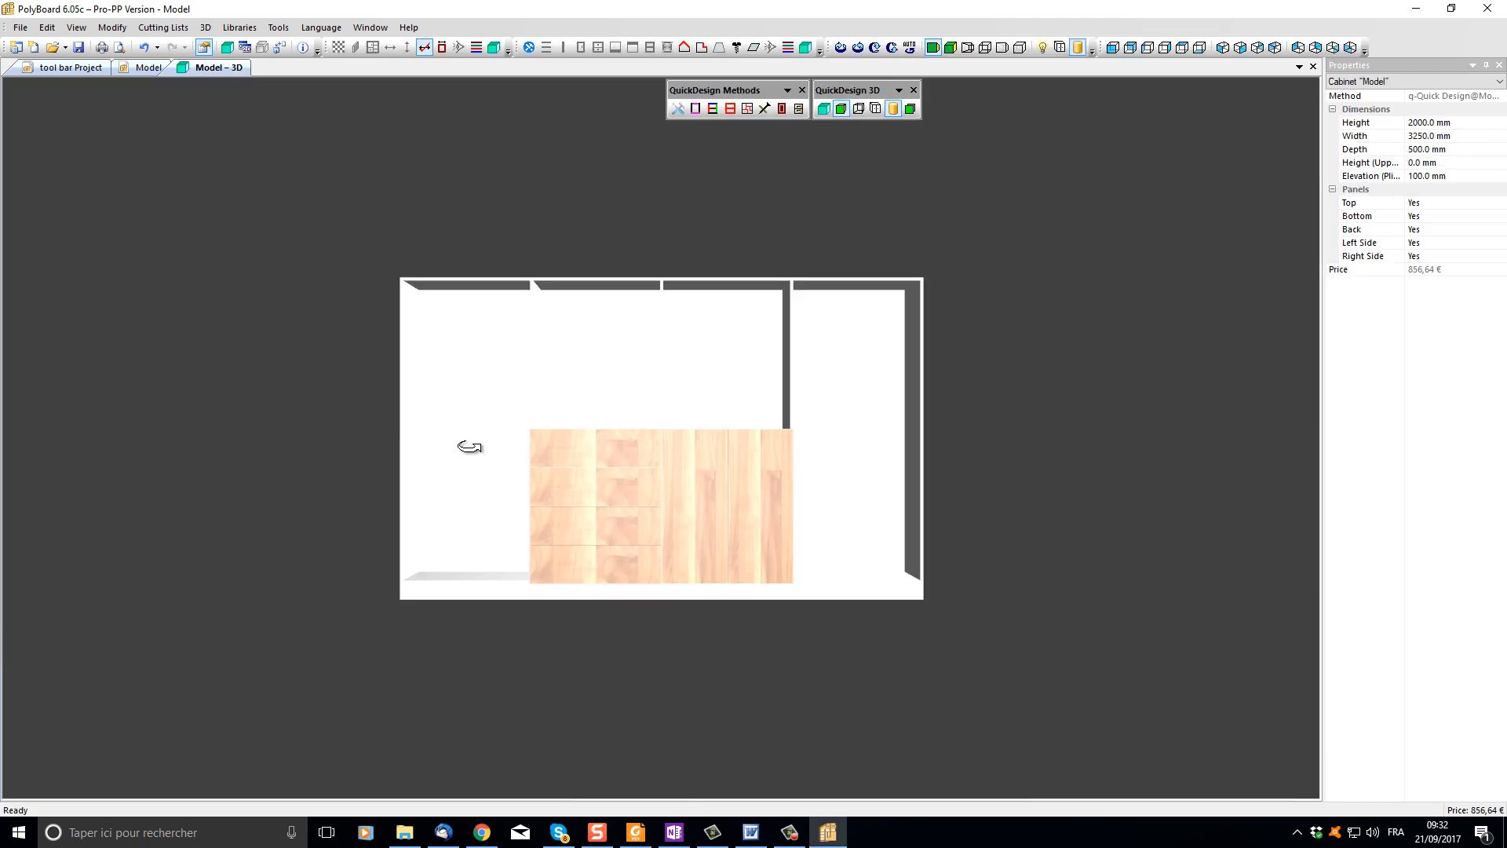
pyautogui.moveTo(469, 447); pyautogui.dragTo(588, 434)
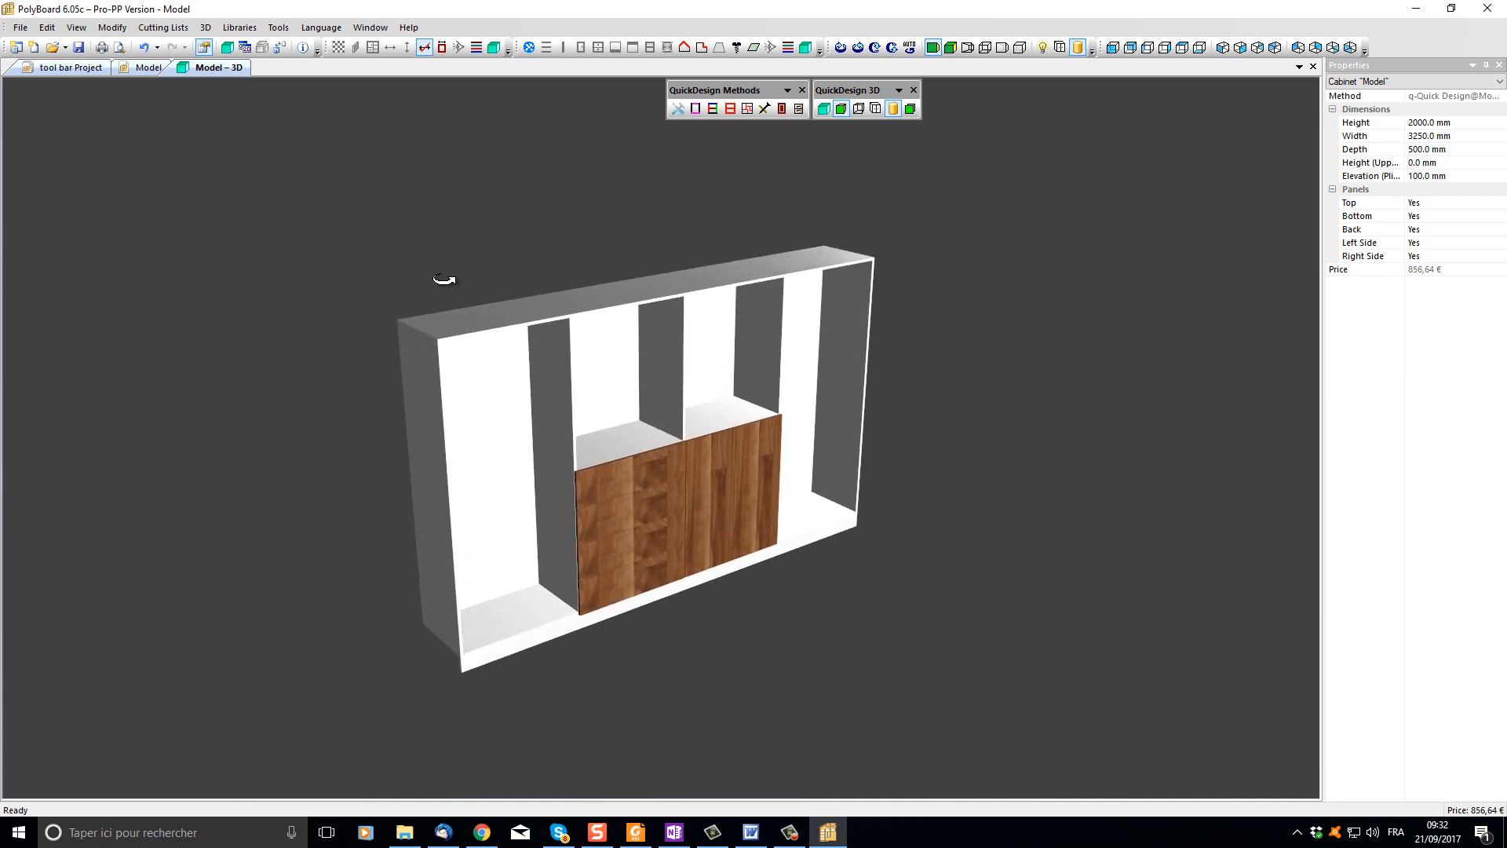
pyautogui.rightClick(213, 70)
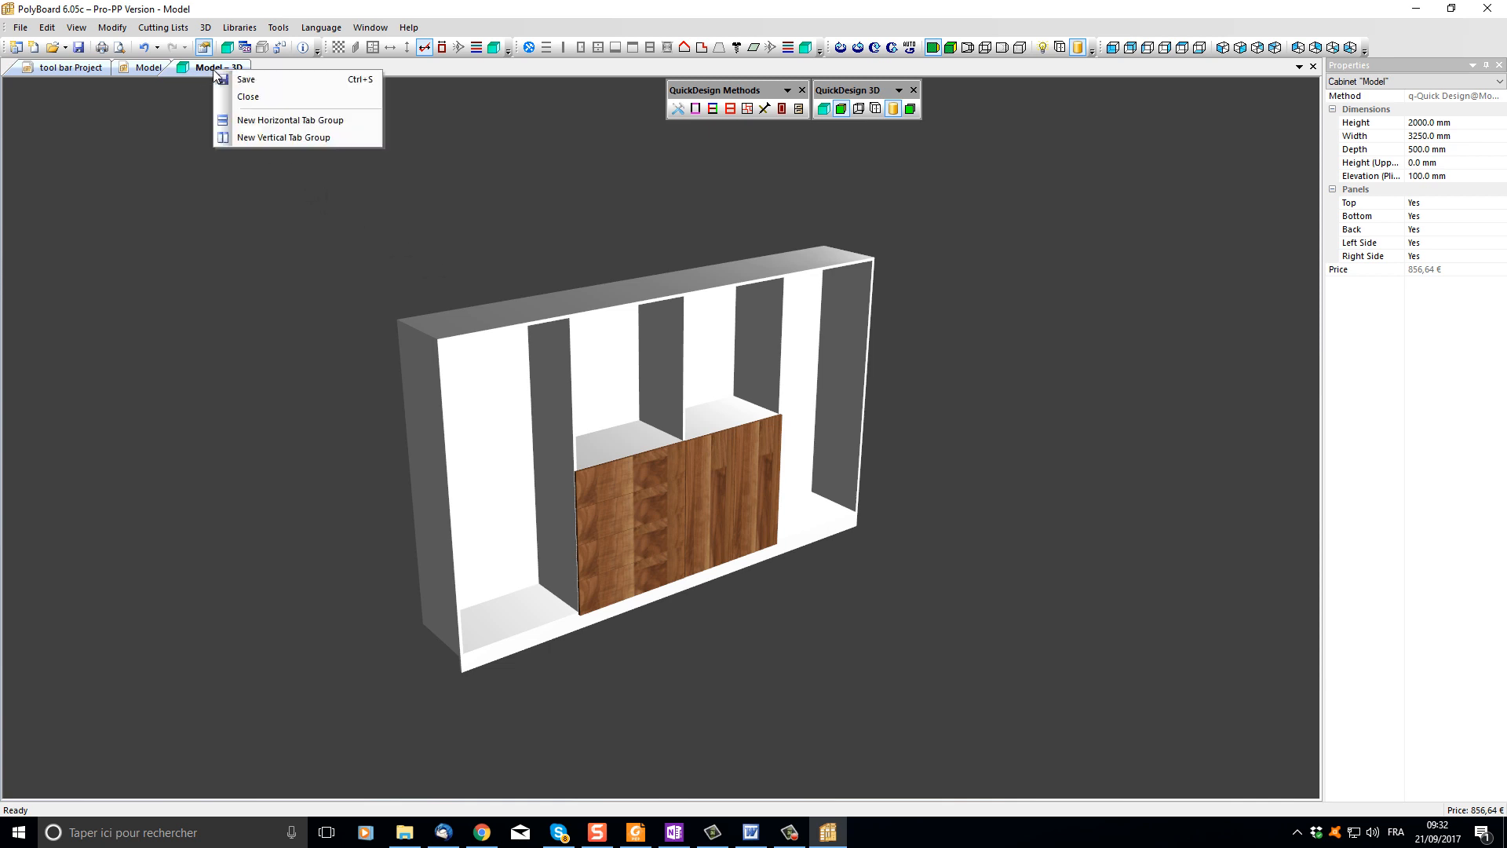
pyautogui.click(267, 139)
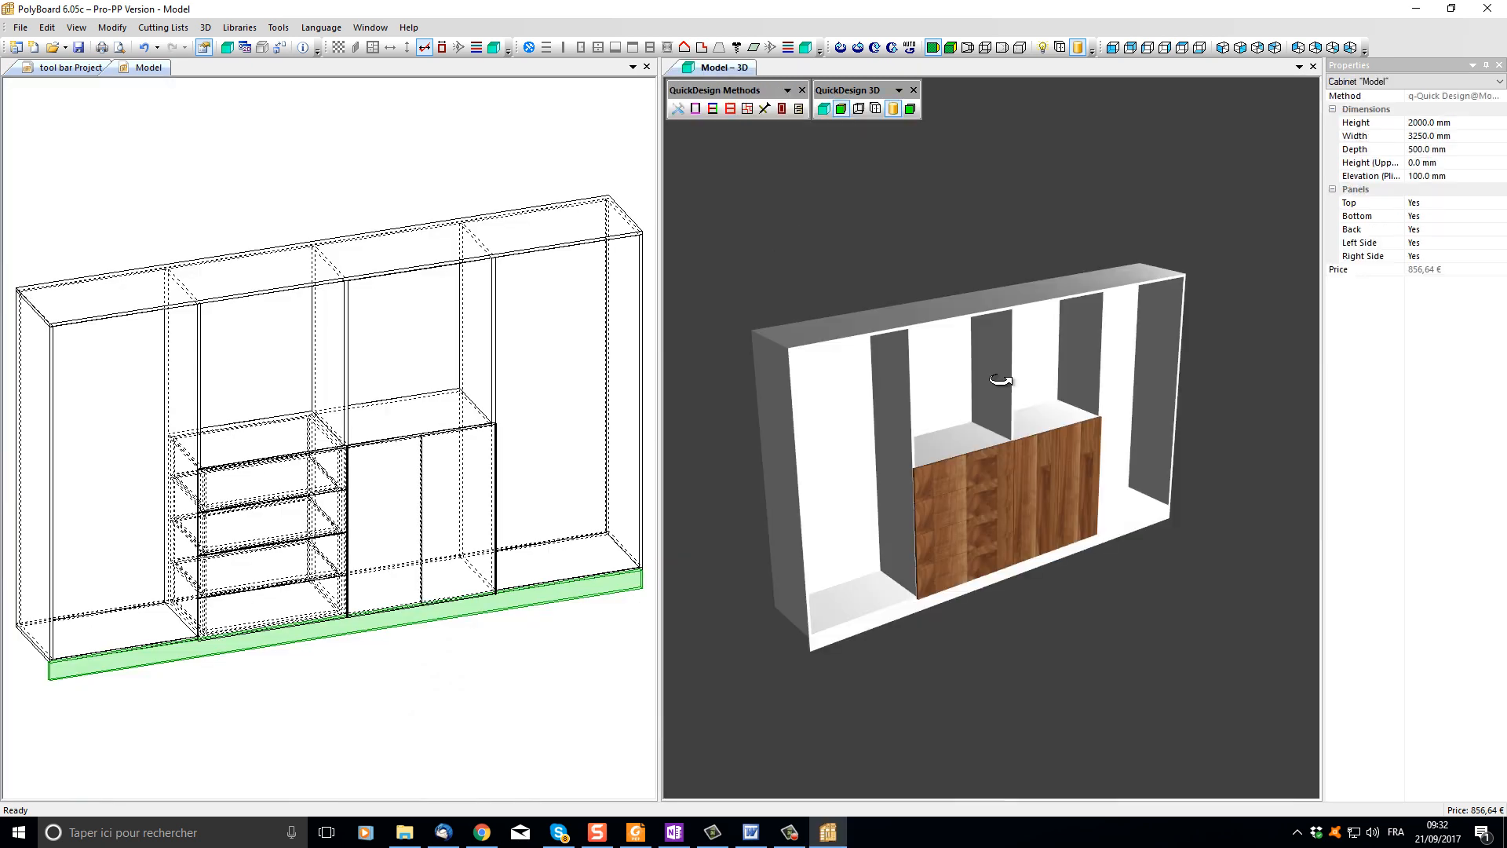
pyautogui.click(1314, 67)
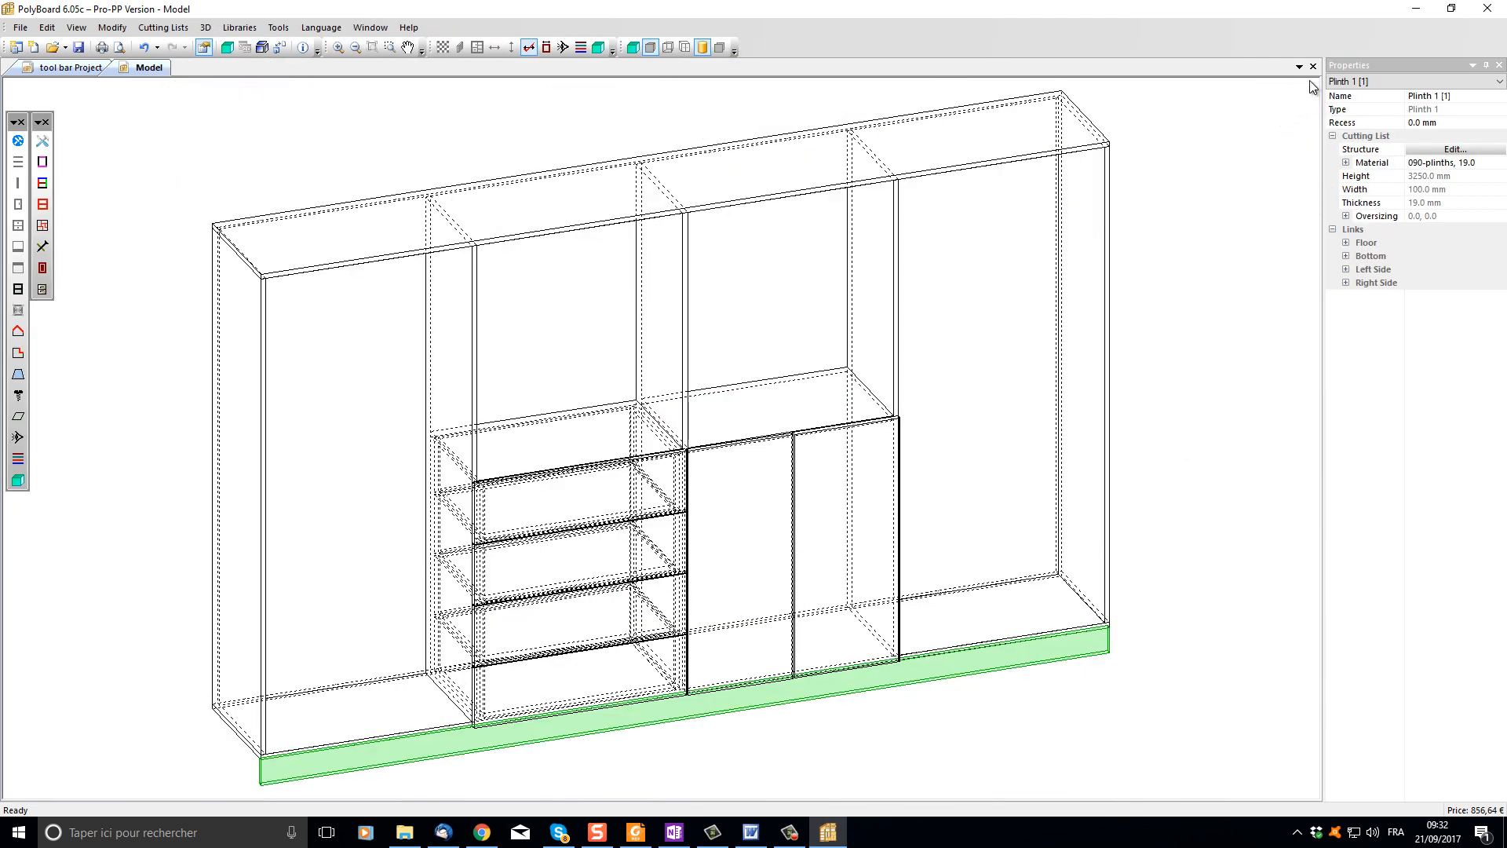
# Step: Close the cabinet, saving the modifications in the model
pyautogui.click(1313, 67)
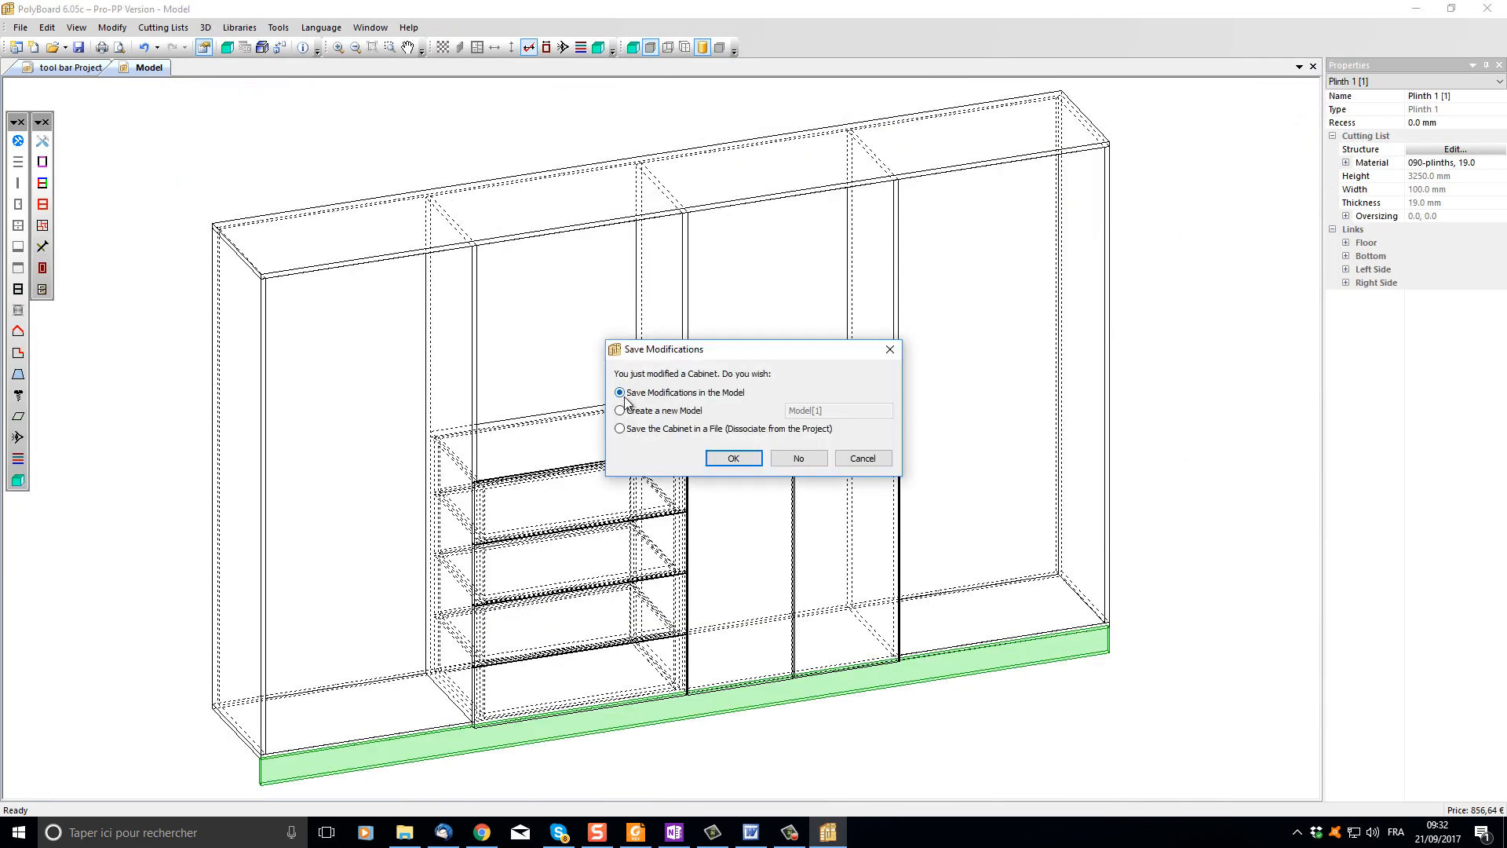
pyautogui.click(734, 458)
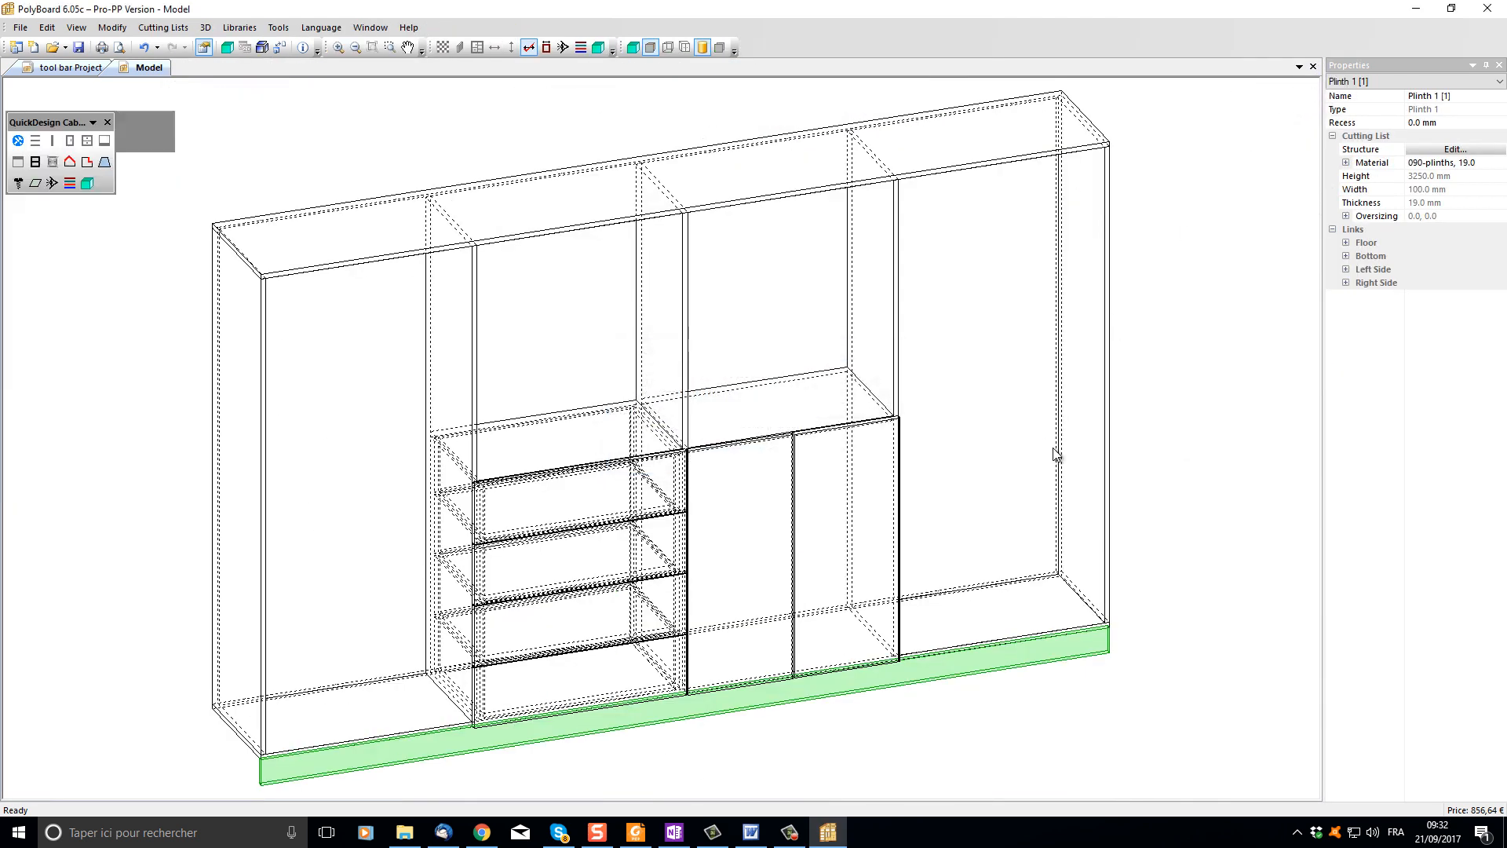